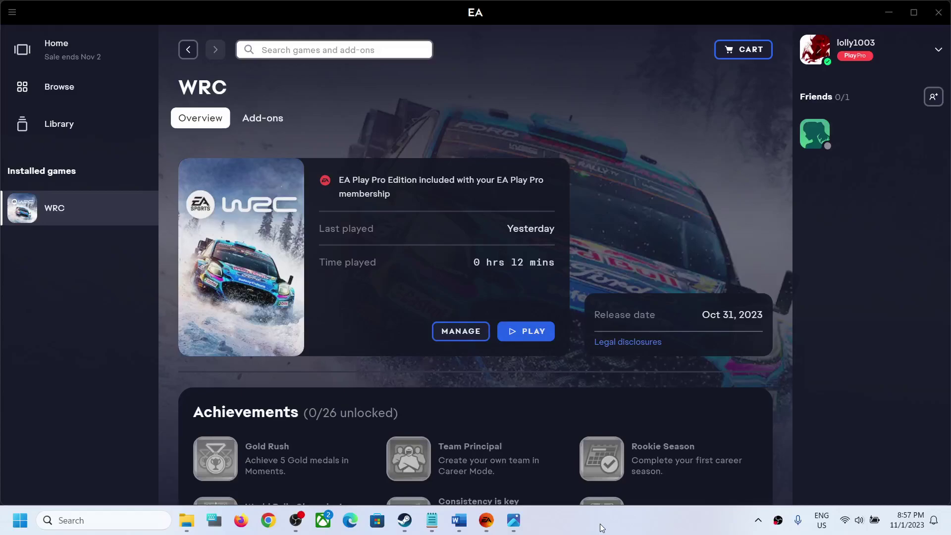
Review the WRC load-failed screenshot, then highlight the Word step about usernames without special characters.
left_click(513, 520)
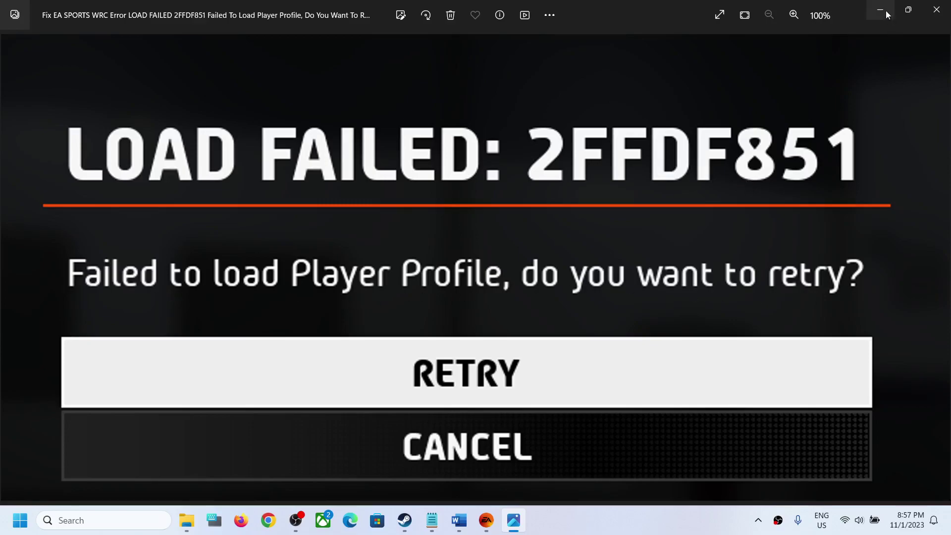
left_click(487, 522)
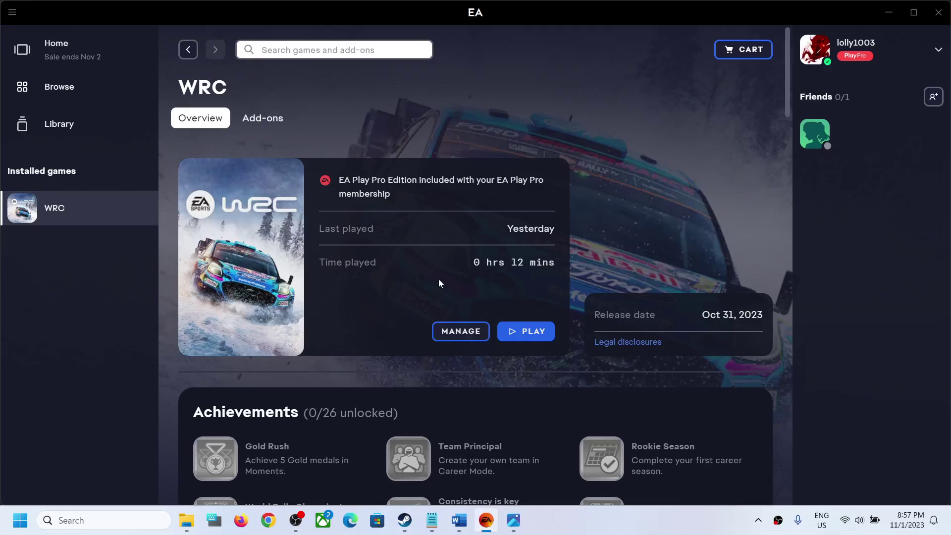
left_click(459, 520)
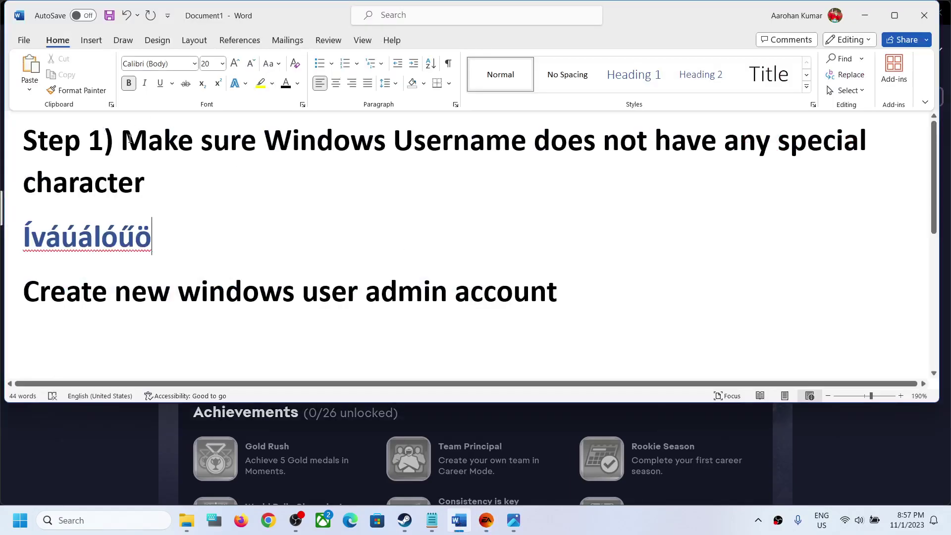
left_click_drag(130, 134, 416, 180)
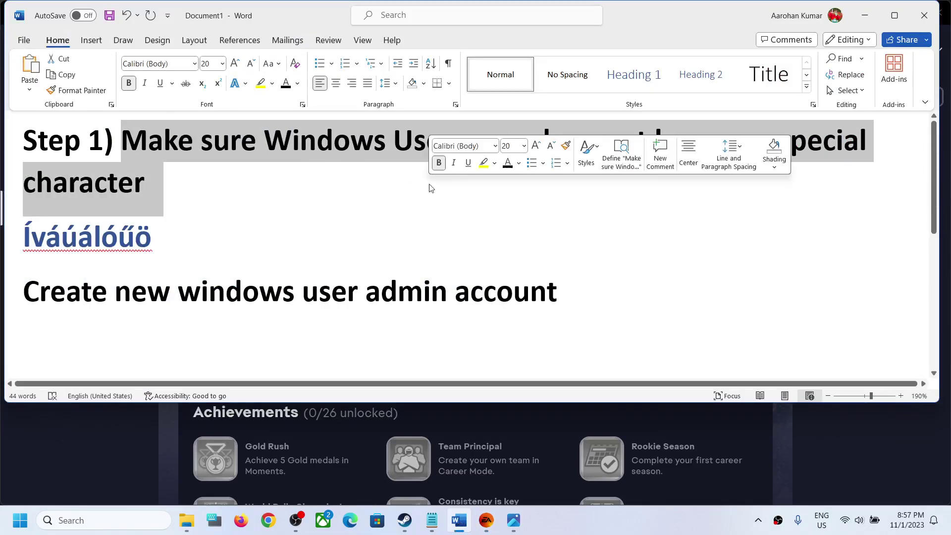
left_click(132, 210)
Highlight the accented sample username in Word, then bring up This PC in File Explorer.
left_click_drag(151, 235, 27, 233)
left_click(26, 246)
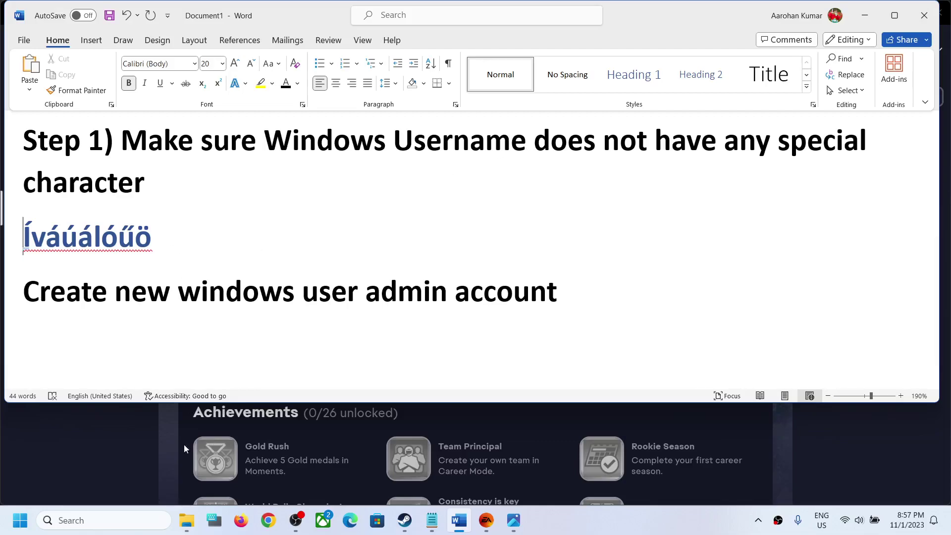
left_click(186, 520)
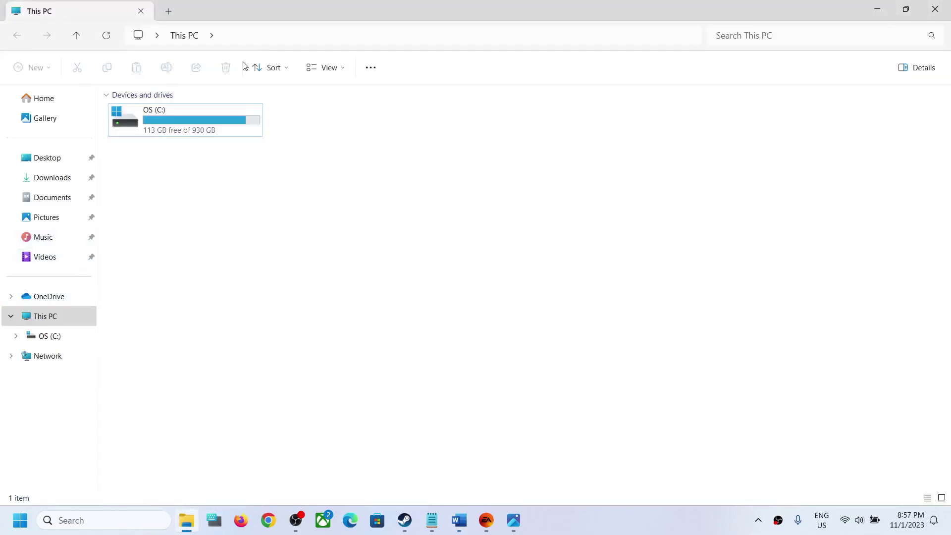
Open OS (C:) > Users and select the existing user profile folder.
double_click(194, 116)
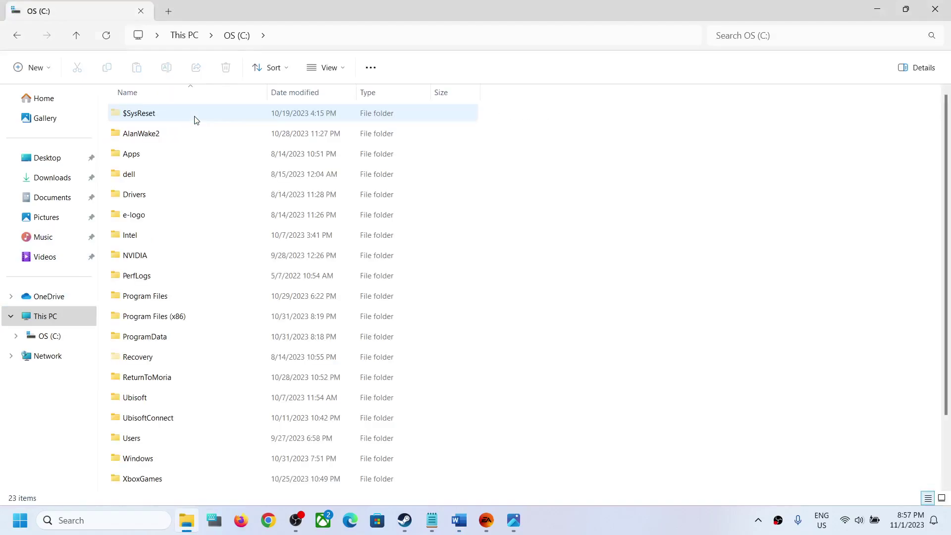
double_click(120, 445)
left_click(139, 119)
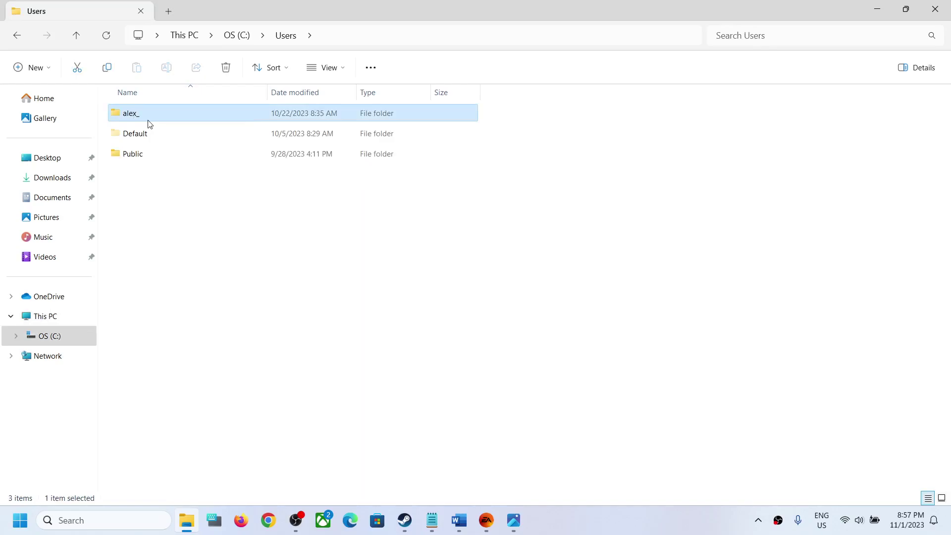
mouse_move(150, 124)
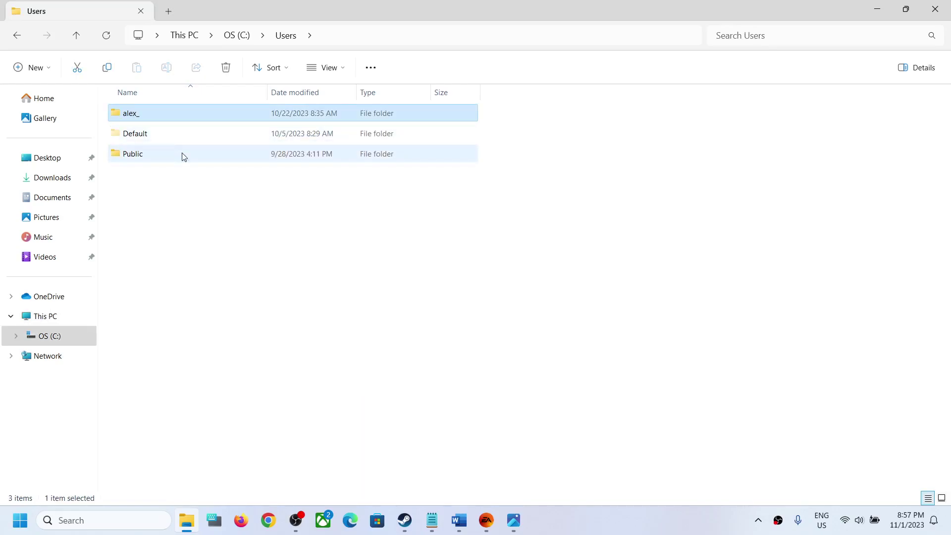
Highlight Word's 'Create new windows user admin account' line, then bring up Windows Settings with Win+I.
mouse_move(460, 520)
left_click(460, 494)
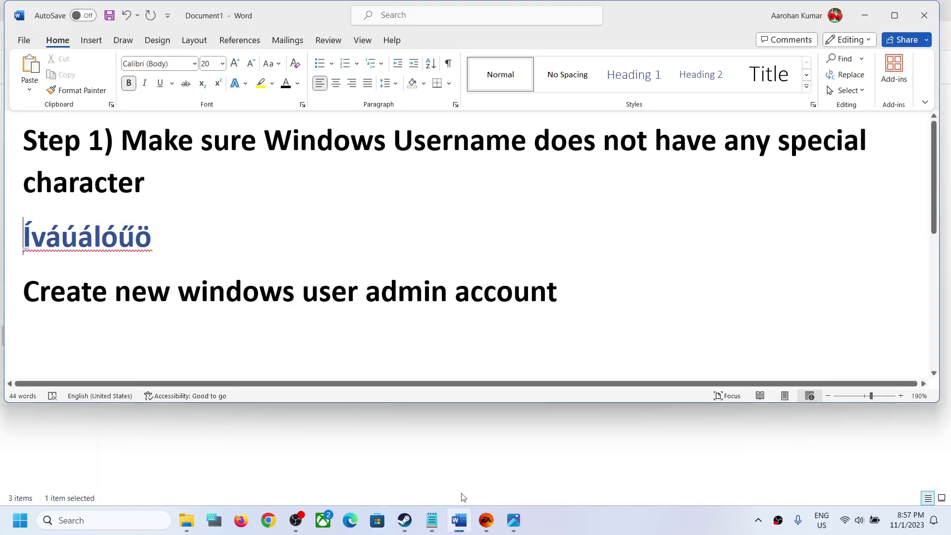
triple_click(258, 286)
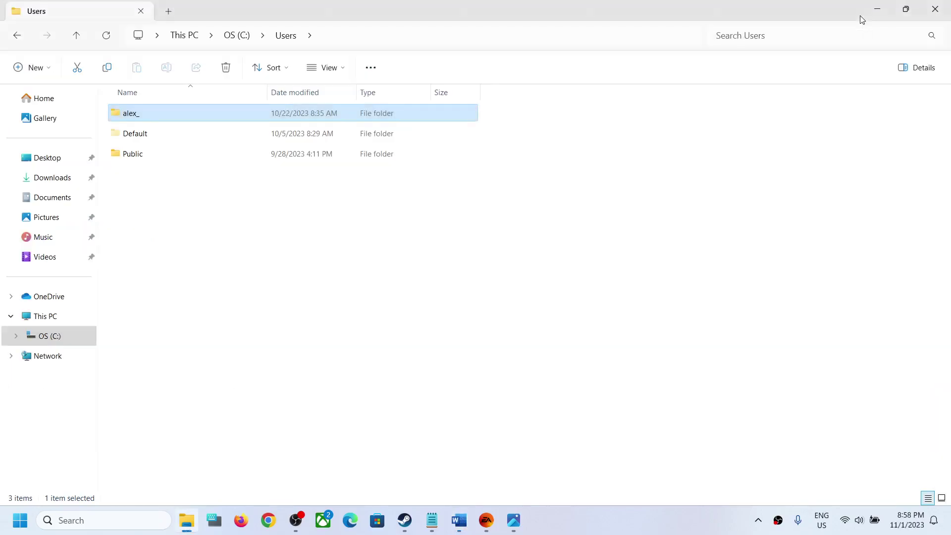
left_click(865, 15)
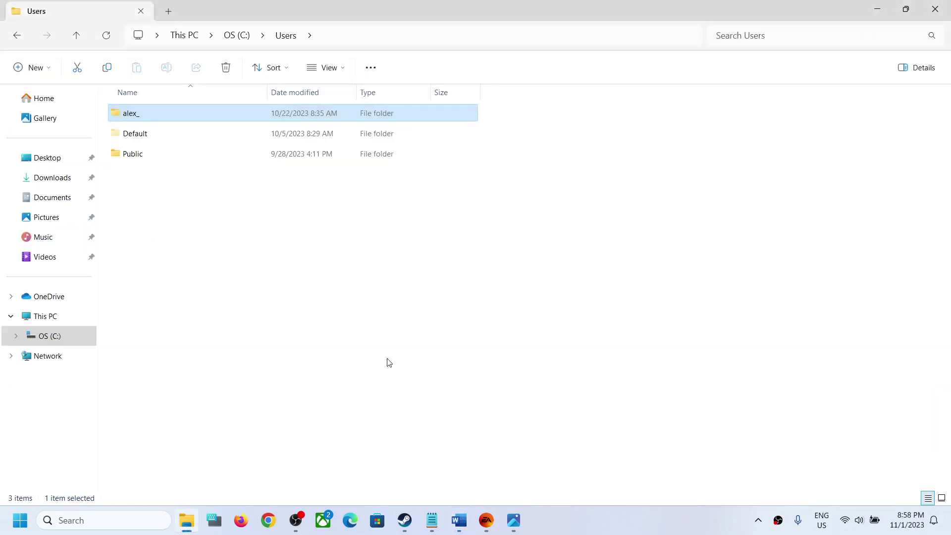
key("super+i")
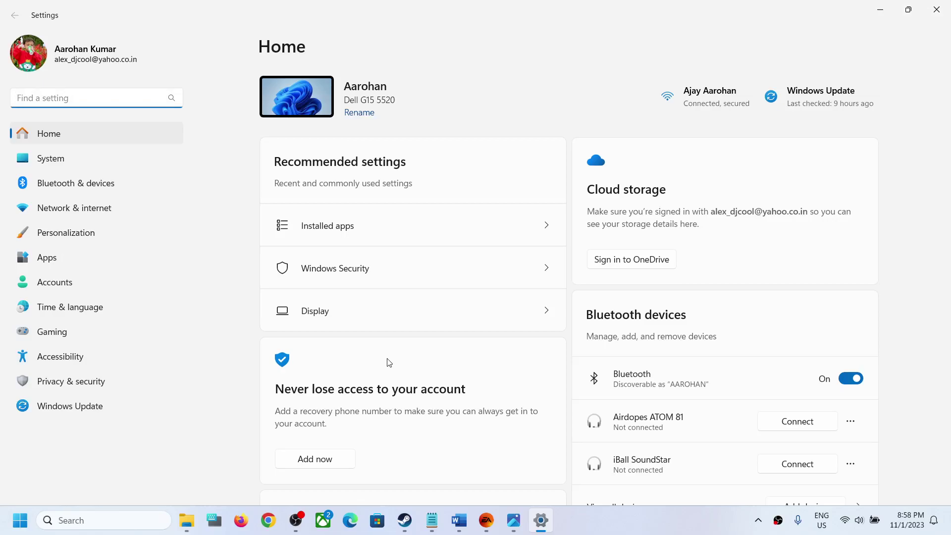
Delete the test account and its data from Accounts > Other users.
left_click(63, 292)
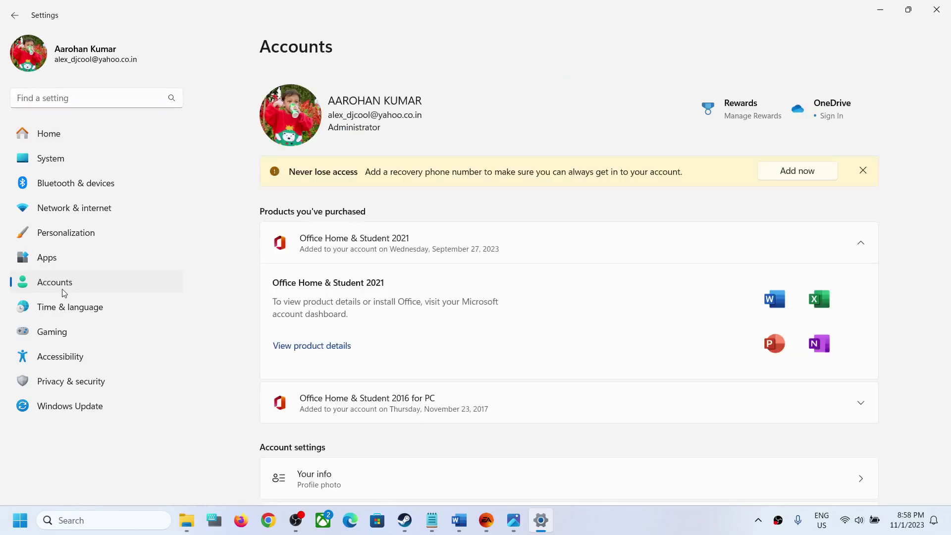
scroll(538, 272, "down", 10)
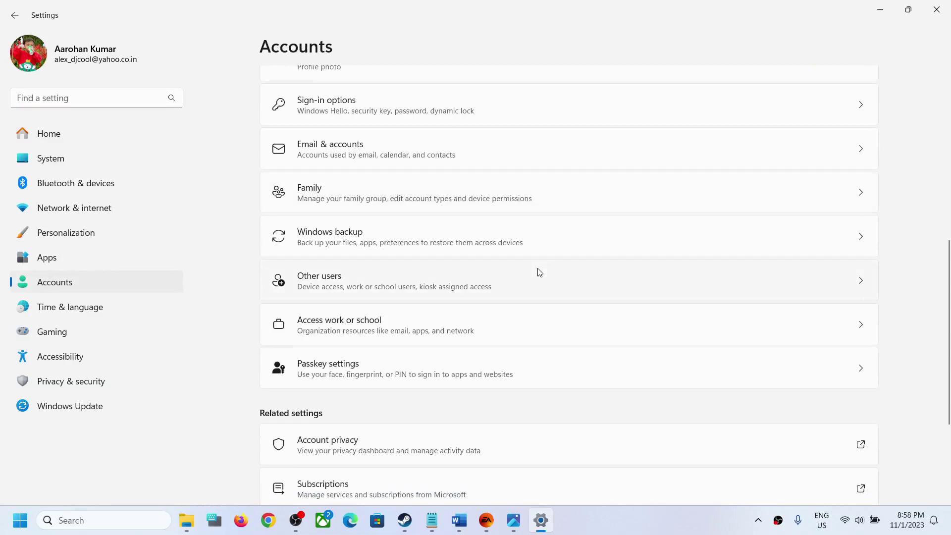
left_click(350, 286)
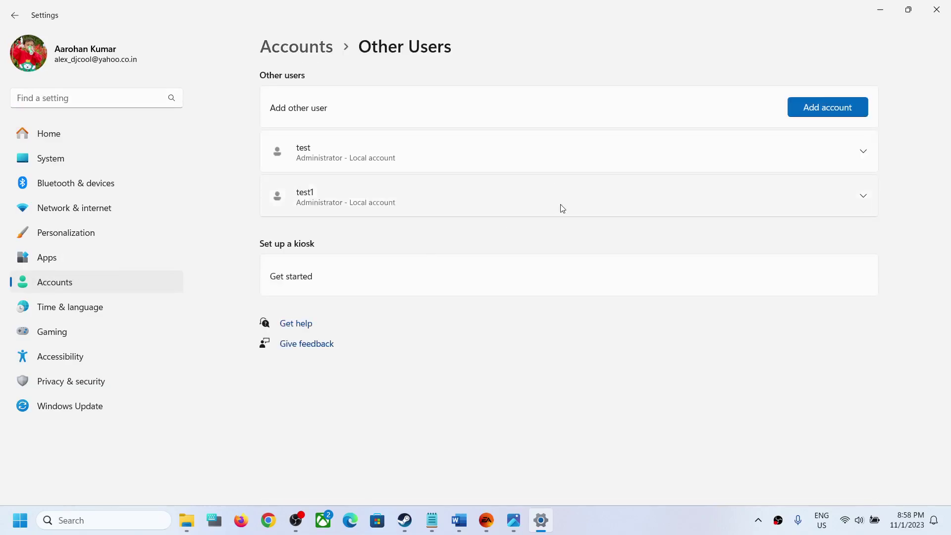
left_click(867, 156)
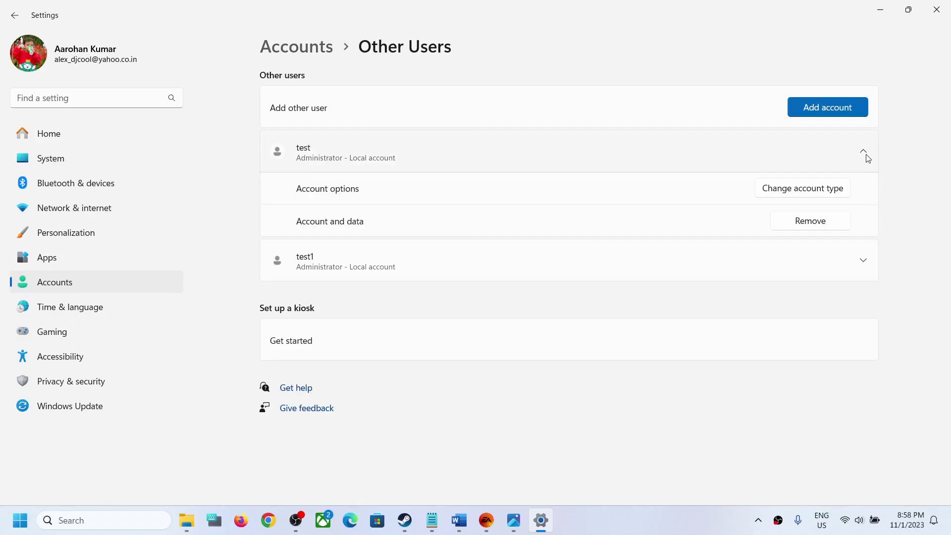
left_click(811, 222)
left_click(567, 316)
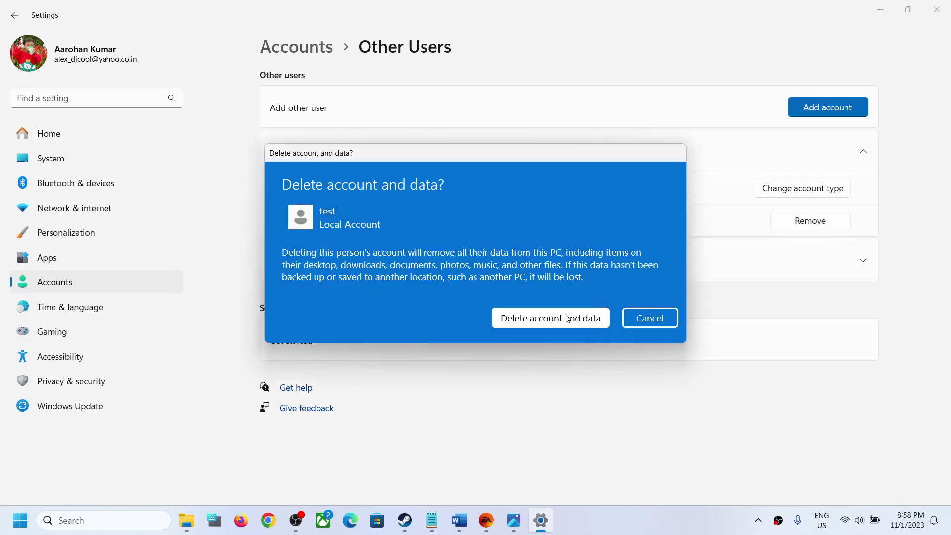
Delete the test1 account and its data, then return to the Other users page.
left_click(864, 156)
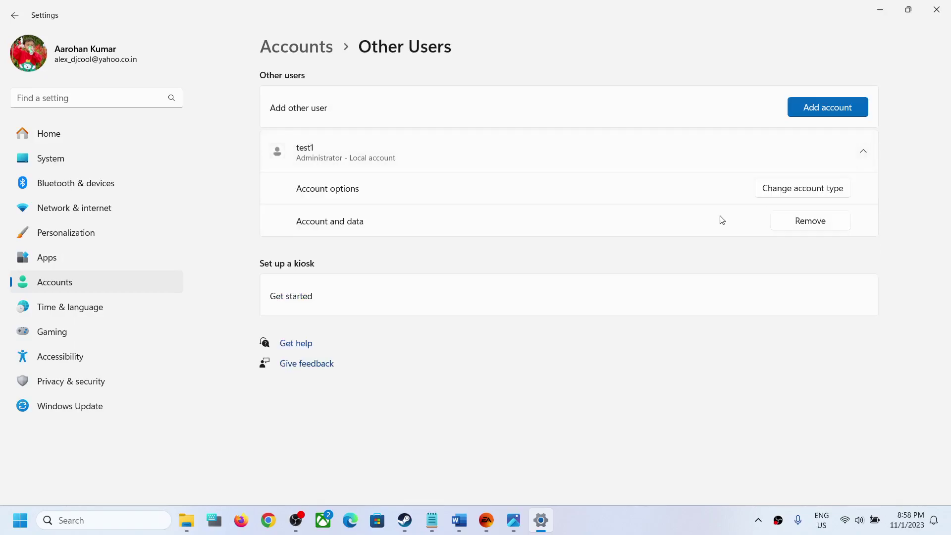
left_click(793, 222)
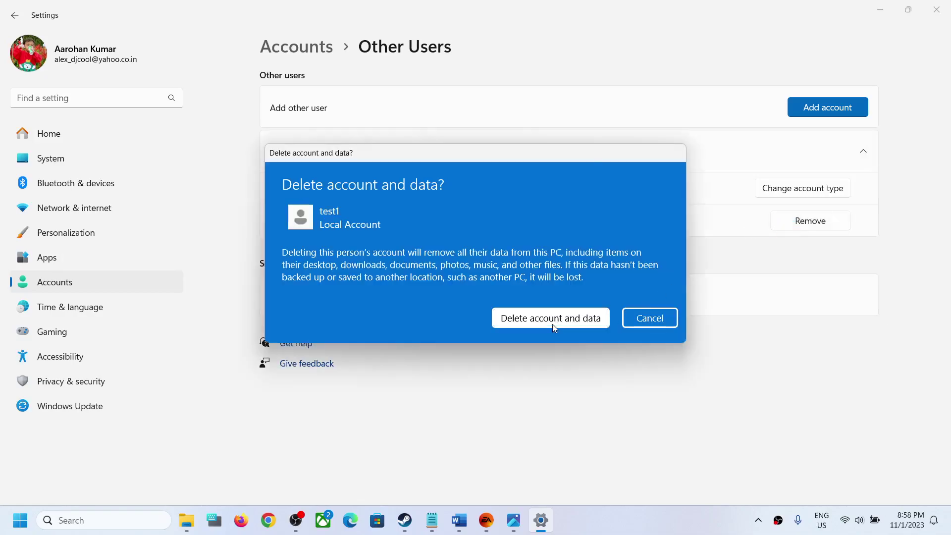
left_click(551, 324)
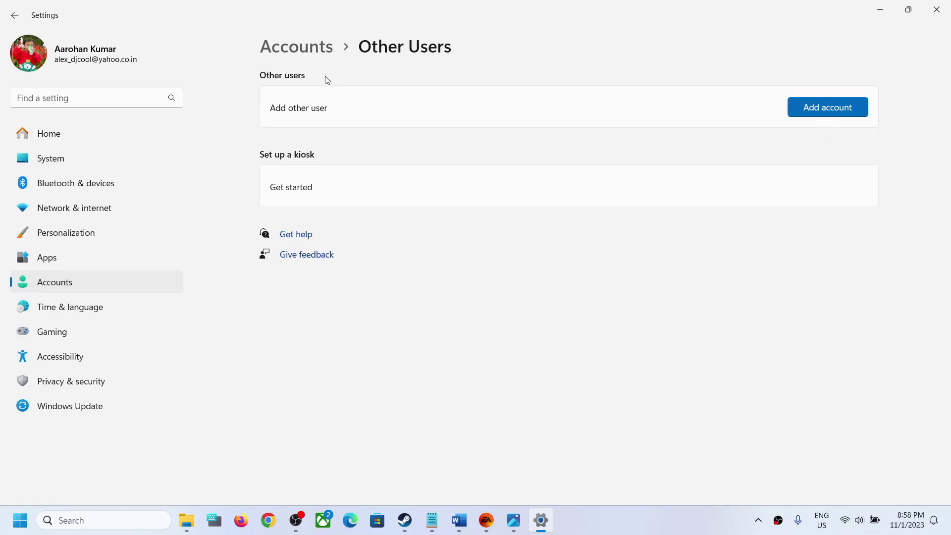
left_click(300, 49)
scroll(357, 344, "down", 10)
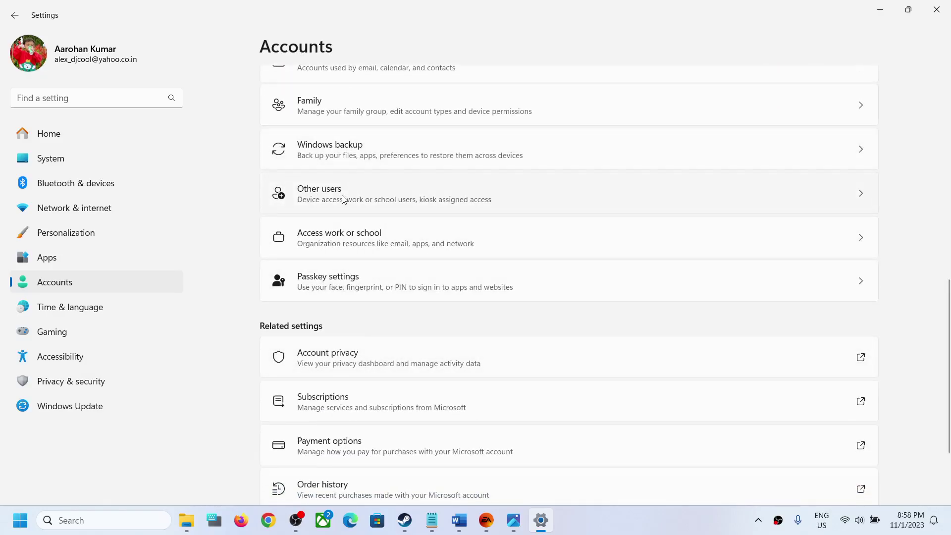
left_click(341, 196)
Add a new account, choosing to proceed without the person's sign-in information or a Microsoft account.
left_click(828, 108)
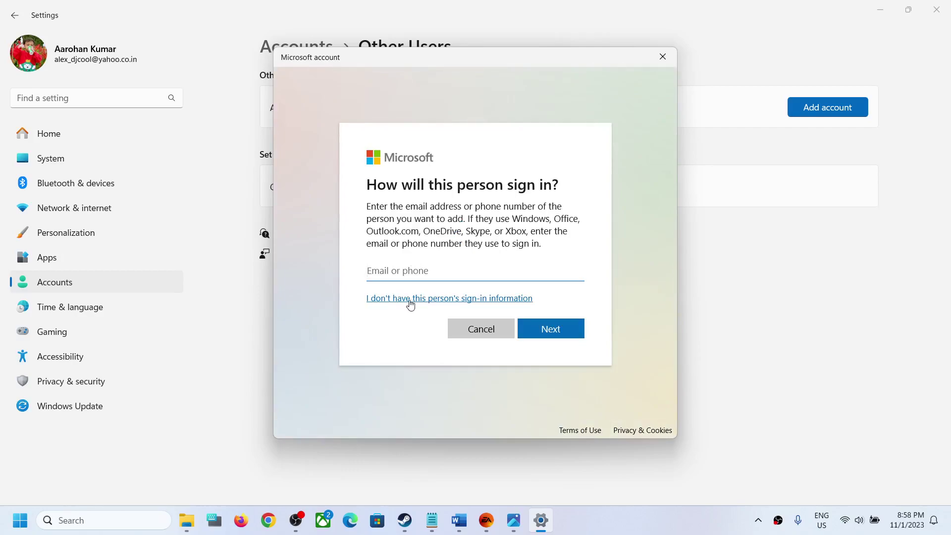
left_click(441, 303)
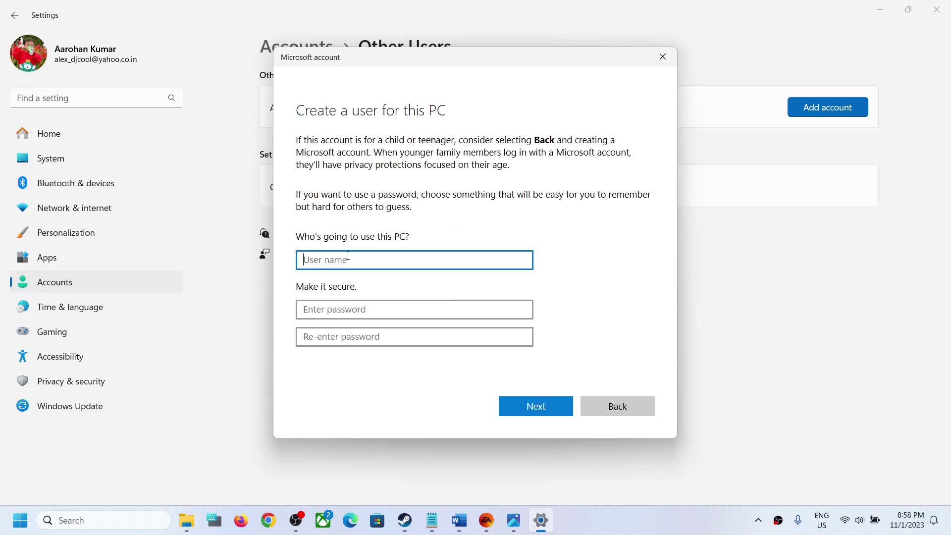
Name the new user Test, then enter and confirm the account password.
type("Test")
left_click(386, 279)
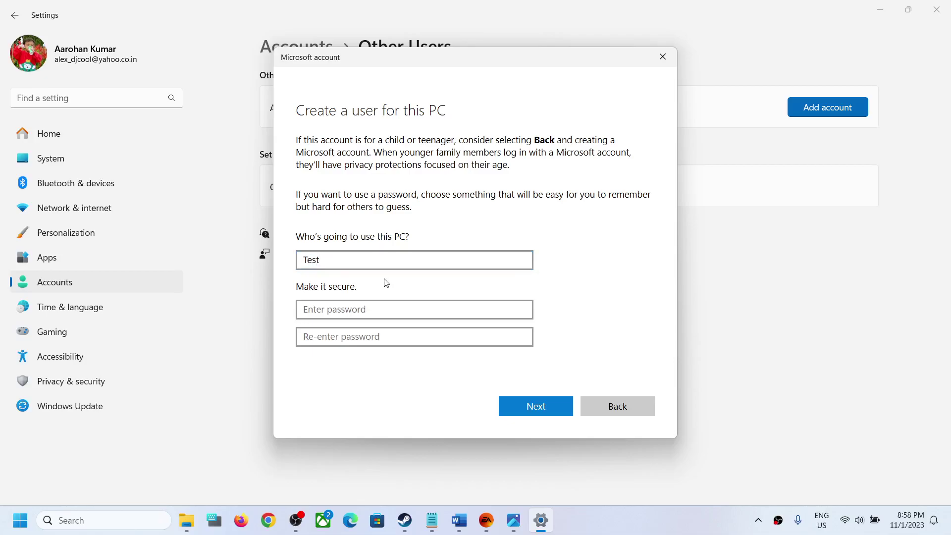
left_click_drag(325, 259, 297, 264)
left_click(322, 260)
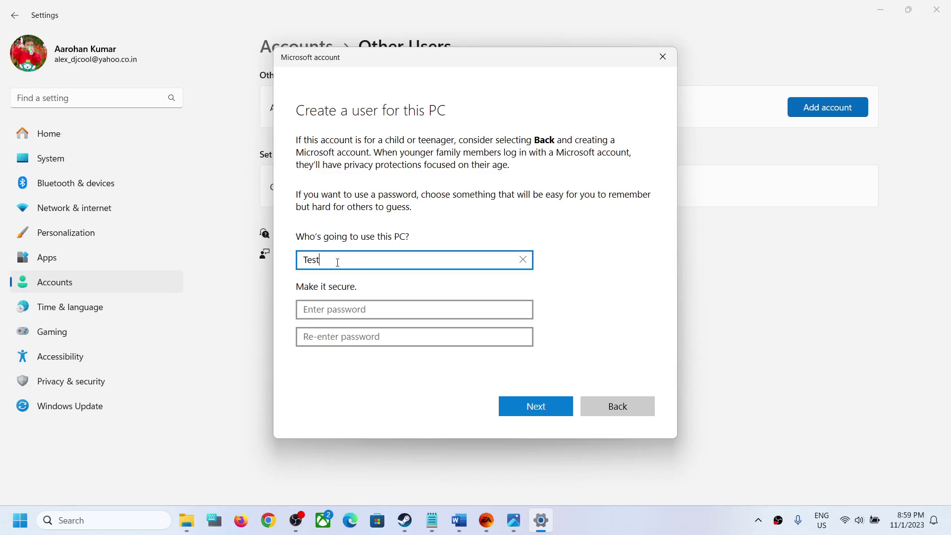
left_click_drag(335, 261, 292, 266)
left_click(326, 310)
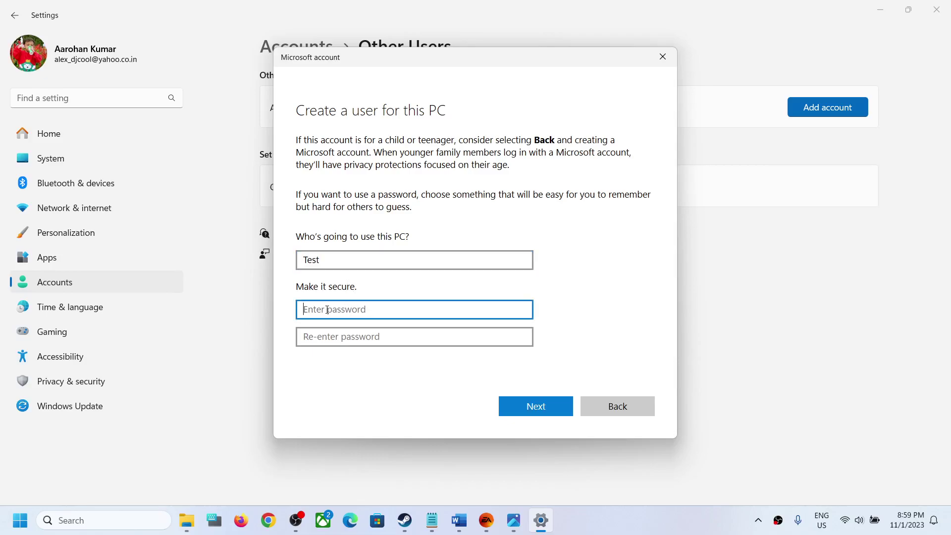
type("1234")
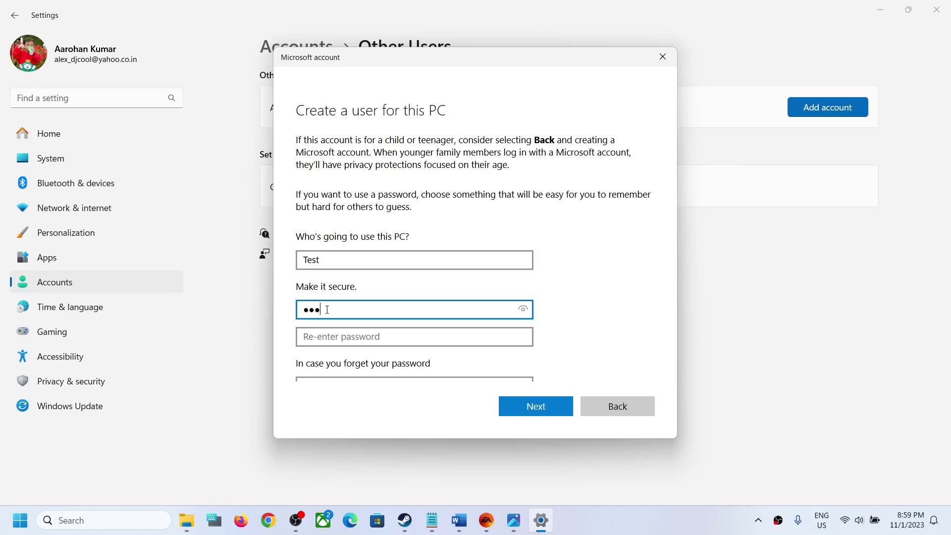
left_click(325, 339)
type("1234")
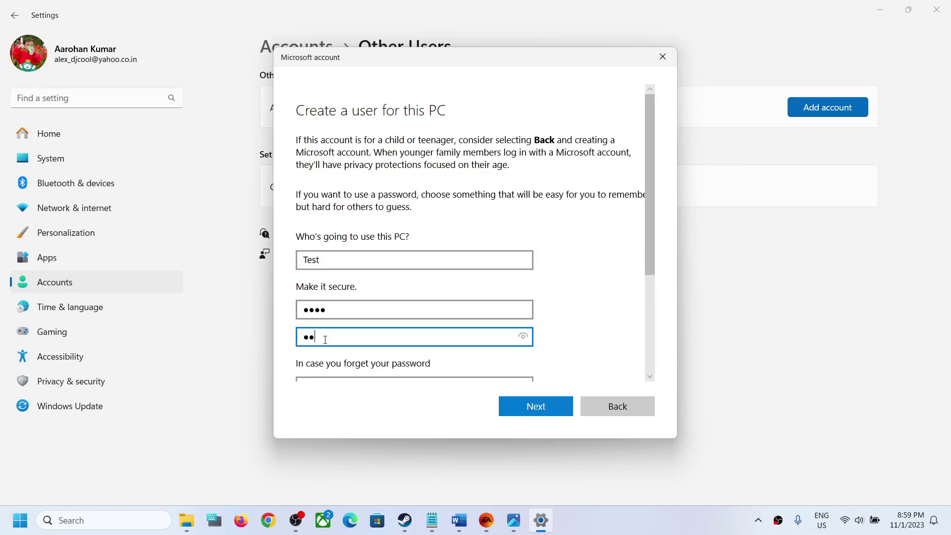
Answer the first-pet, birth-city and childhood-nickname security questions and finish creating the account.
scroll(325, 338, "down", 5)
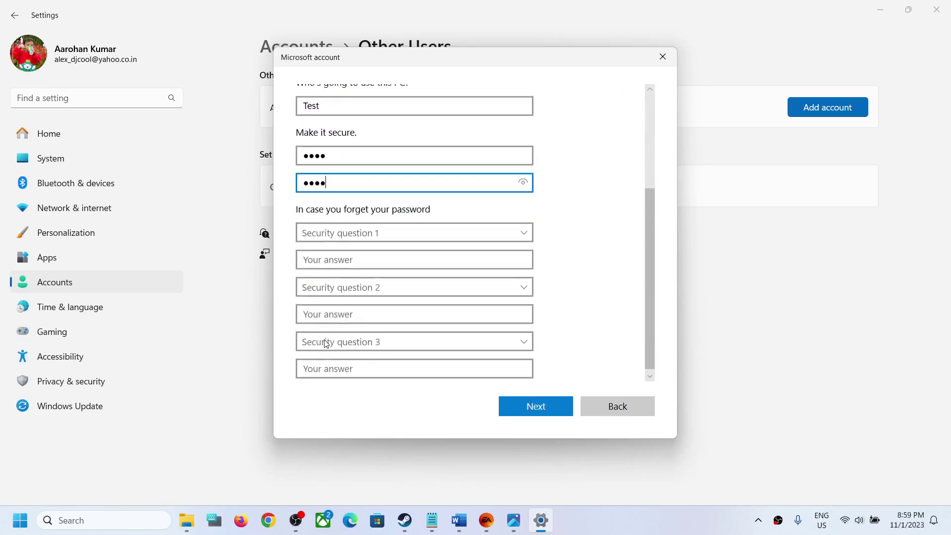
left_click(380, 240)
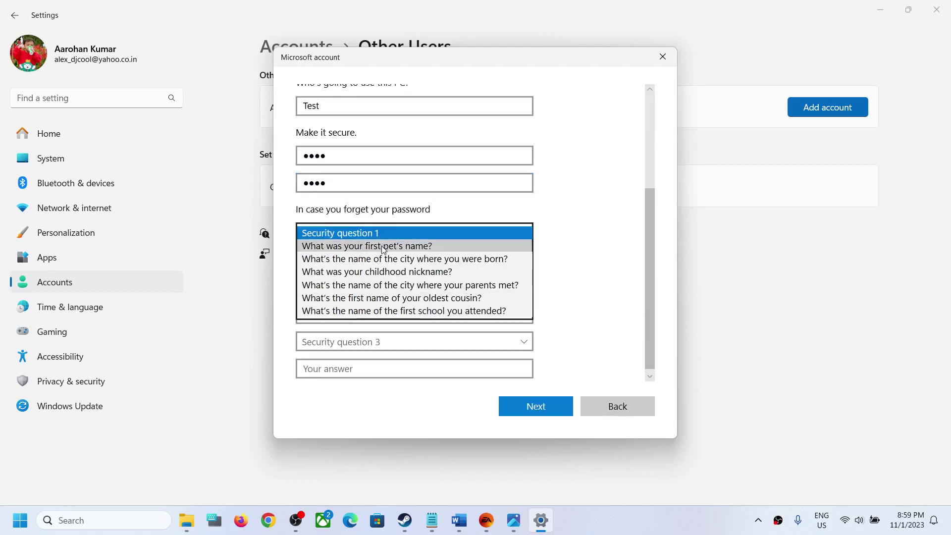
left_click(383, 247)
left_click(366, 259)
type("test")
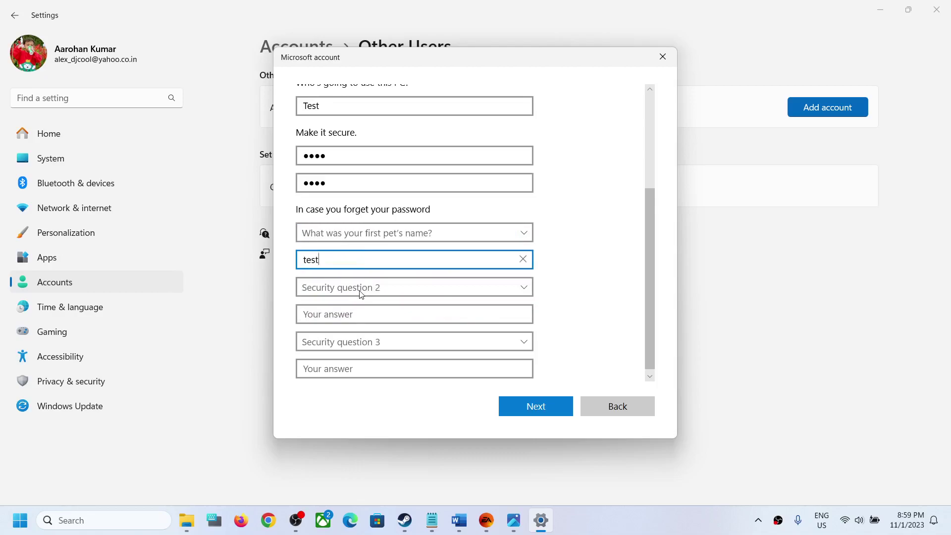
left_click(363, 290)
left_click(373, 313)
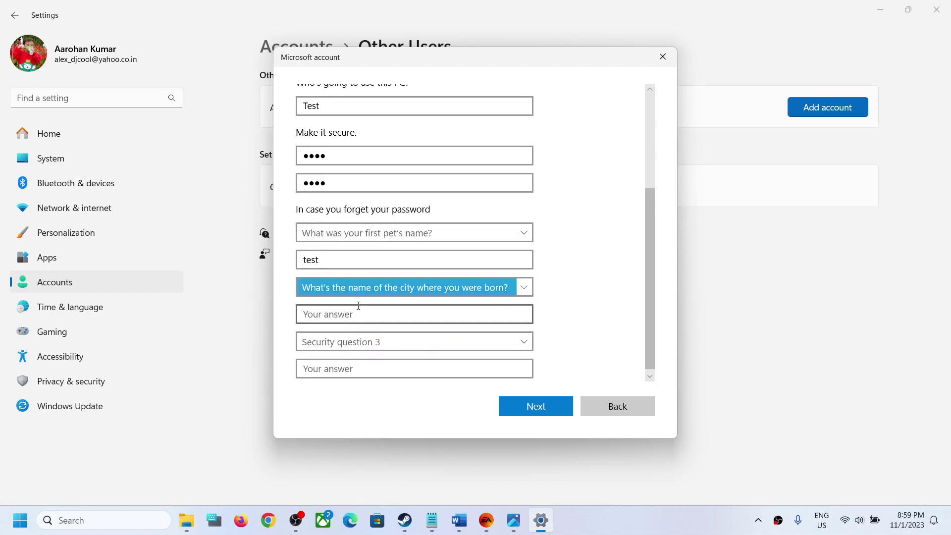
left_click(341, 314)
type("test")
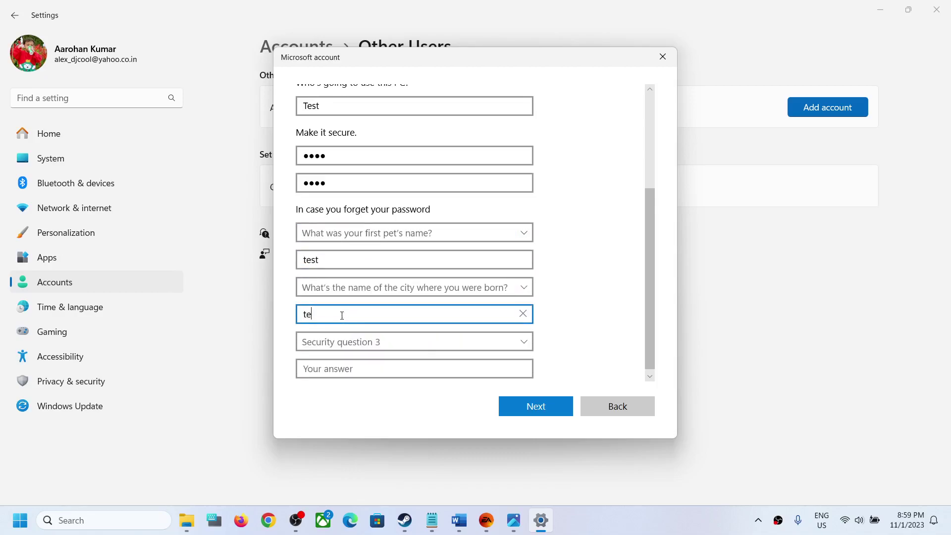
left_click(355, 342)
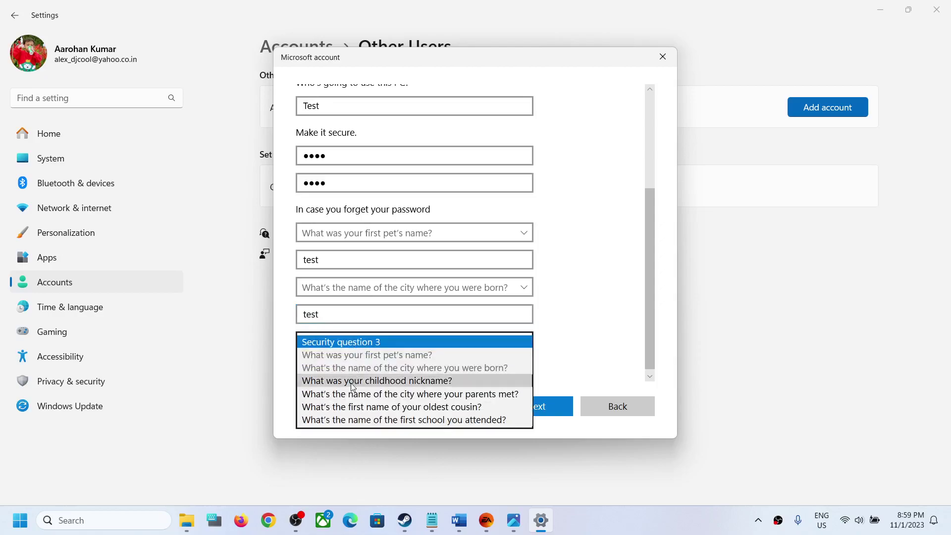
left_click(354, 384)
left_click(330, 373)
type("test")
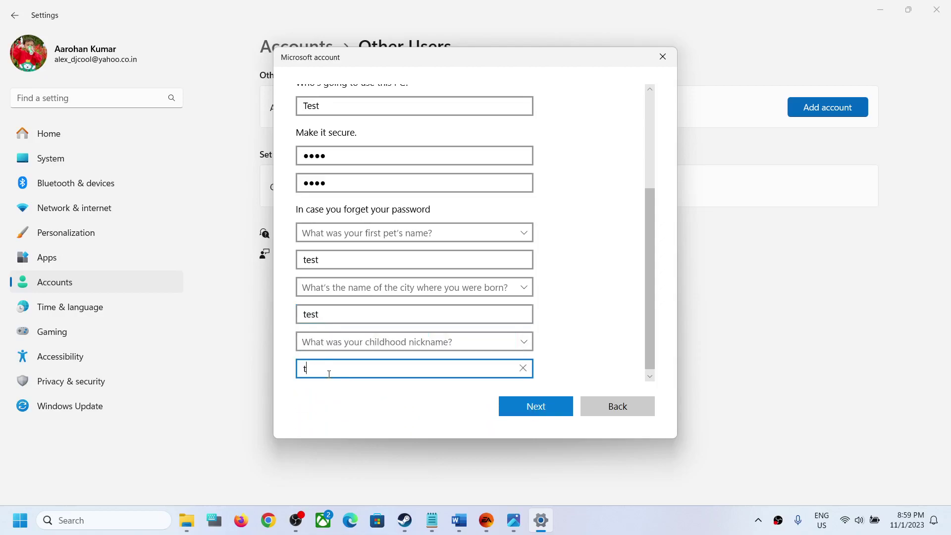
left_click(516, 405)
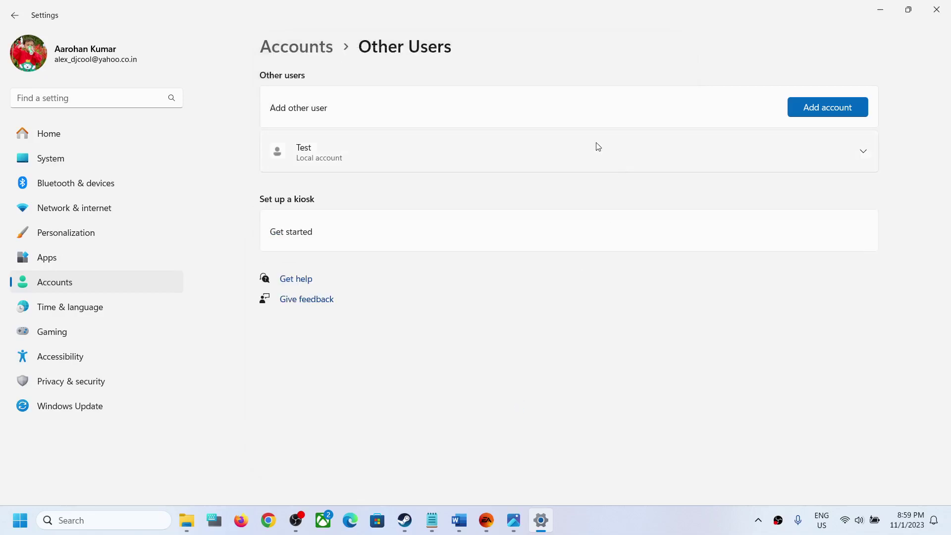
Change the Test account's type to Administrator.
left_click(865, 158)
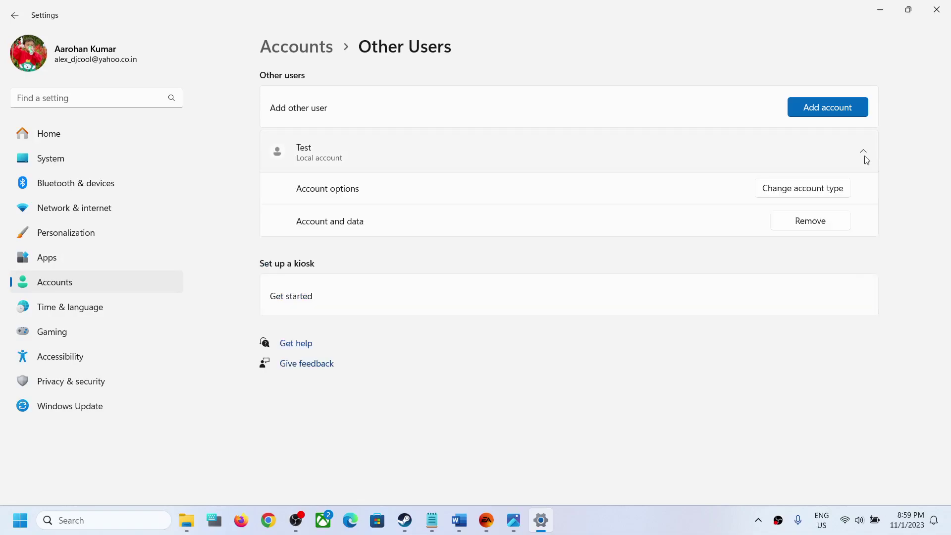
left_click(808, 193)
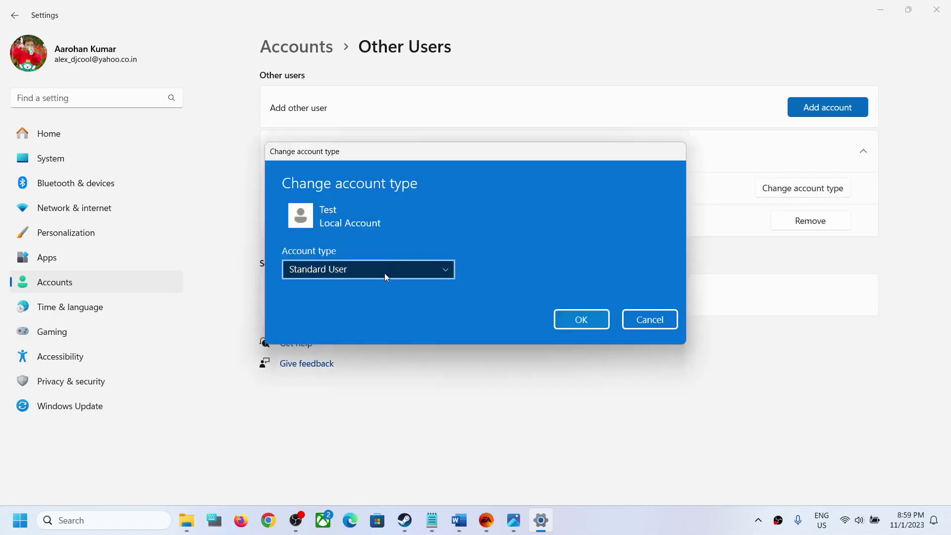
left_click(444, 271)
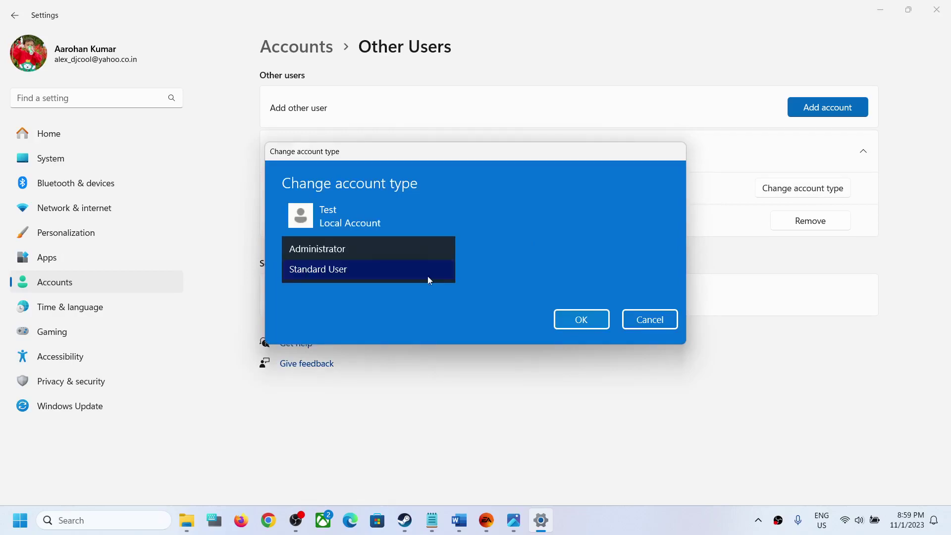
left_click(331, 249)
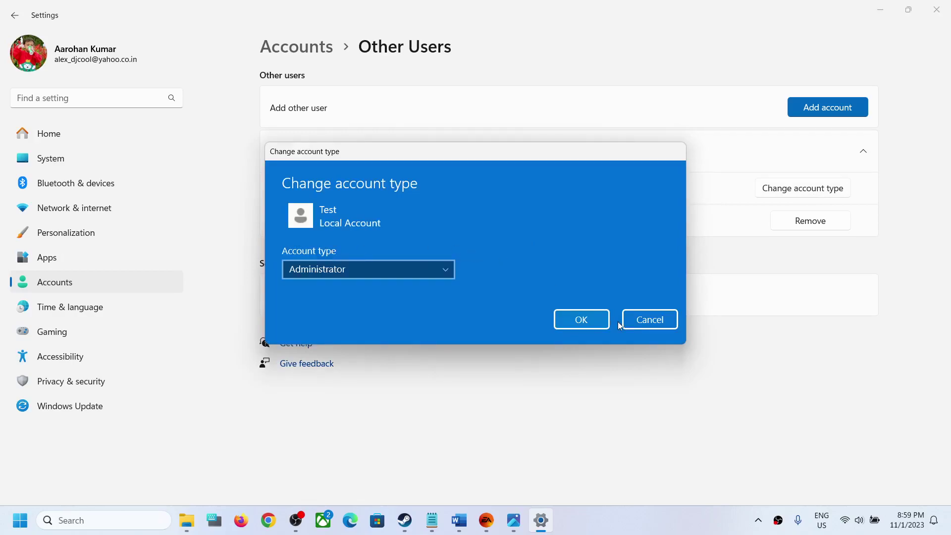
left_click(591, 324)
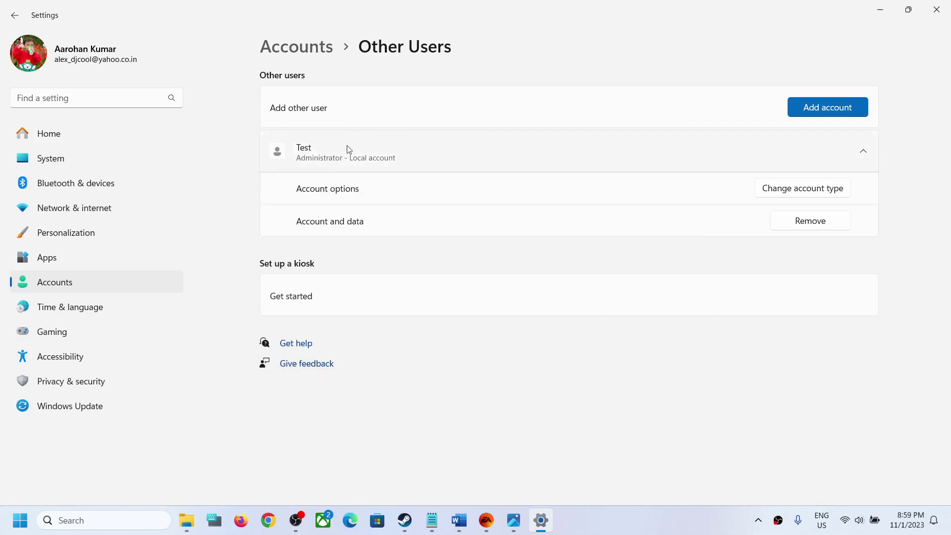
Check the Start menu's account-switching options, then bring back the LOAD FAILED error image.
left_click(19, 529)
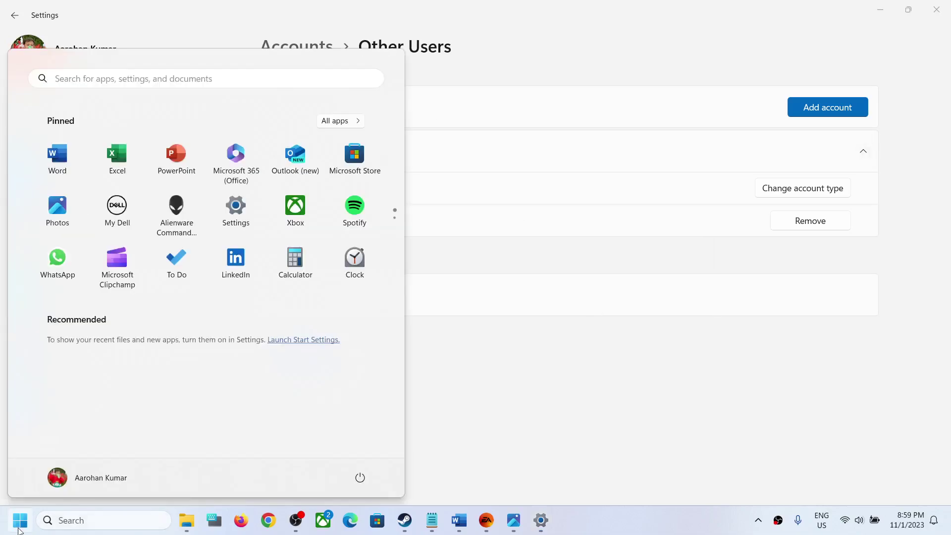
left_click(91, 479)
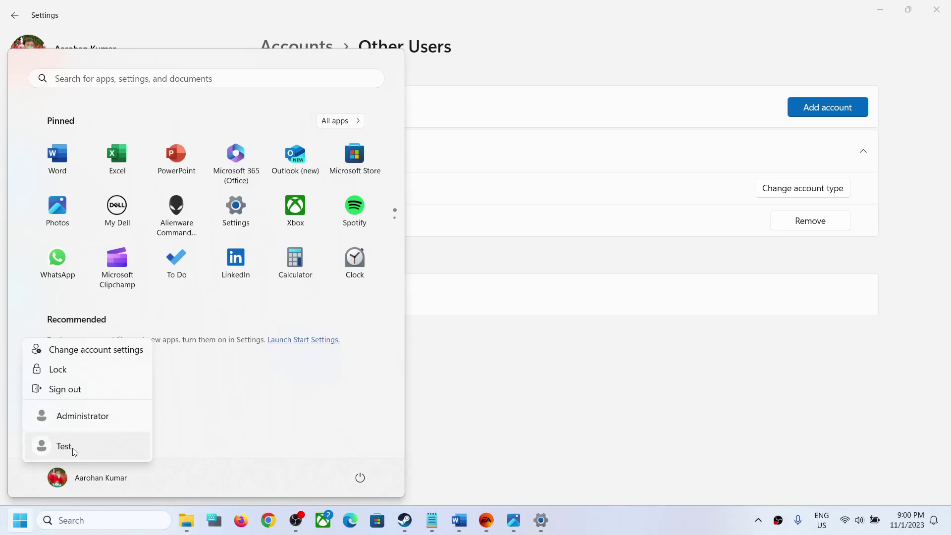
left_click(233, 414)
left_click(513, 521)
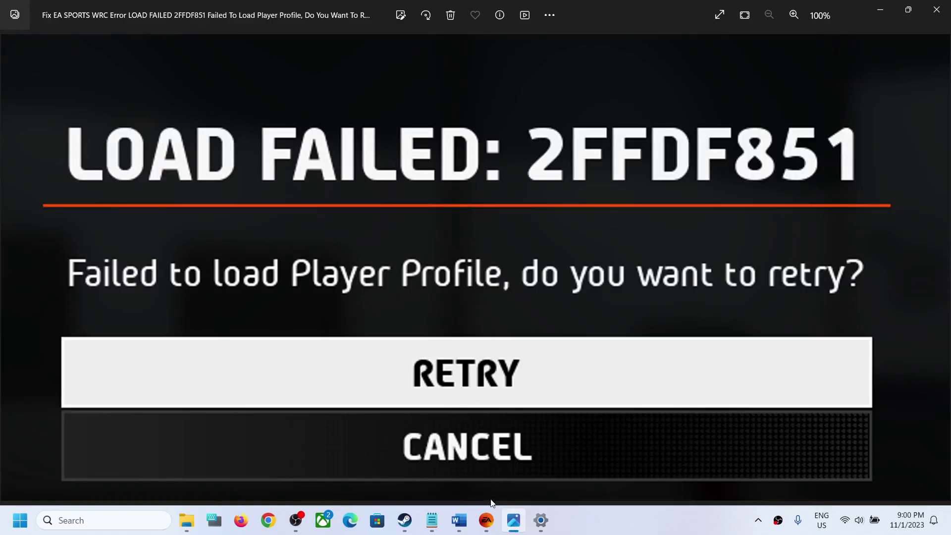
Bring the Word steps document forward and highlight Step 2's 'Close OneDrive/Google' text.
mouse_move(488, 528)
left_click(459, 521)
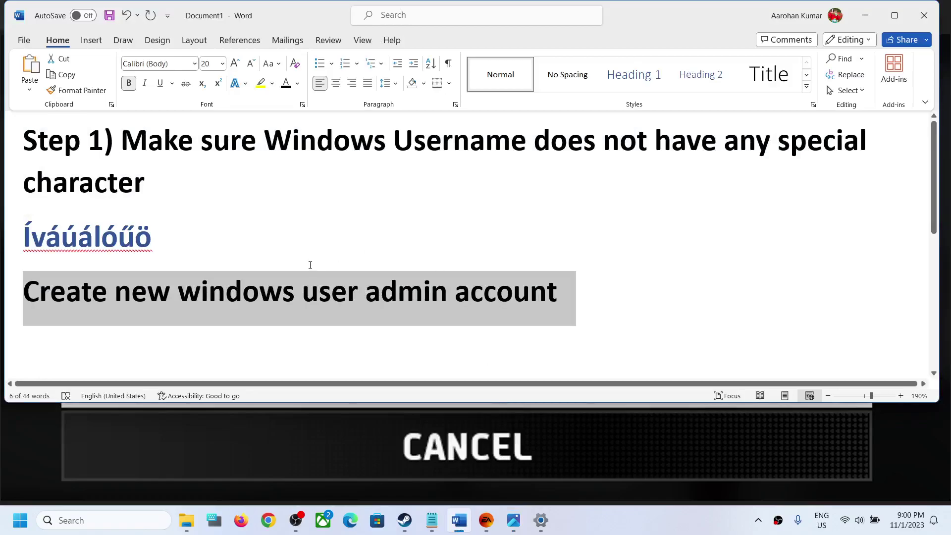
scroll(310, 265, "down", 3)
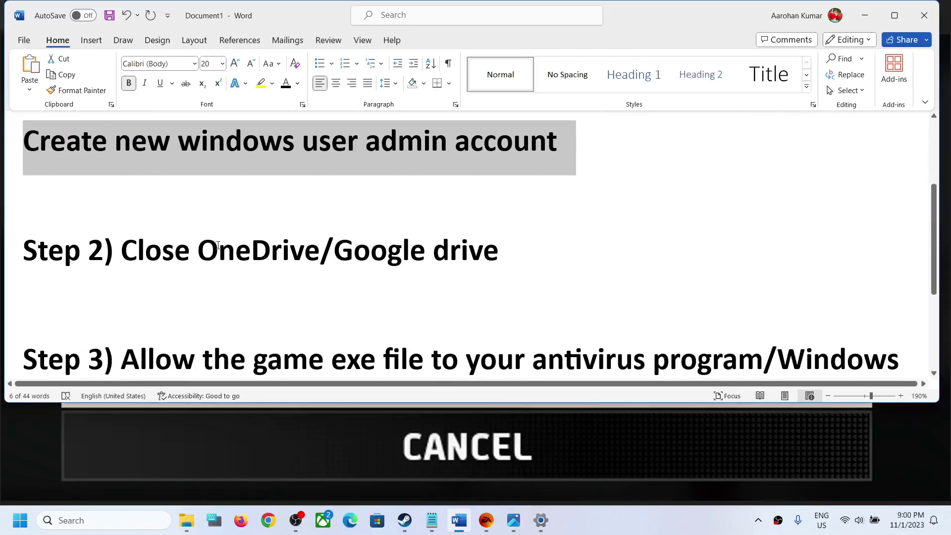
scroll(218, 245, "up", 1)
left_click_drag(148, 273, 431, 273)
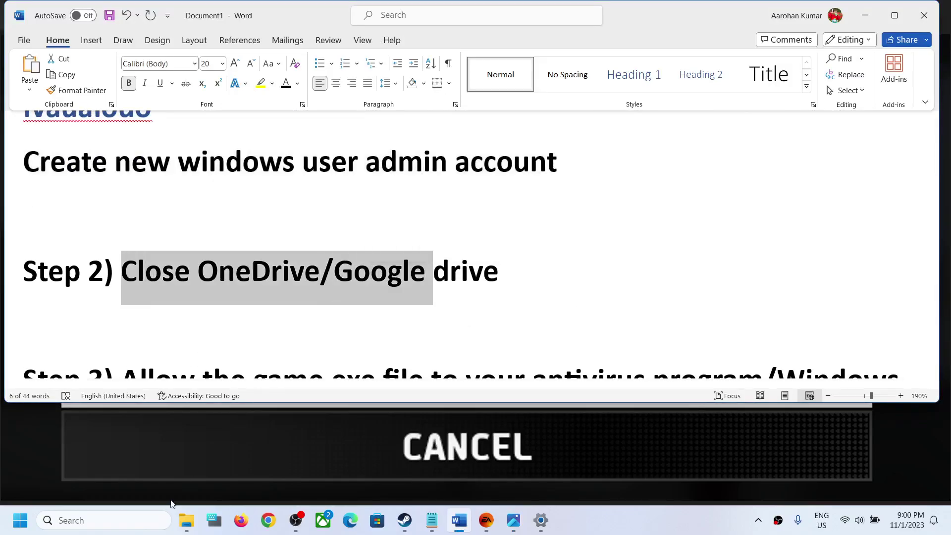
Launch OneDrive by searching 'one', then quit it from its tray icon menu.
left_click(115, 522)
type("one")
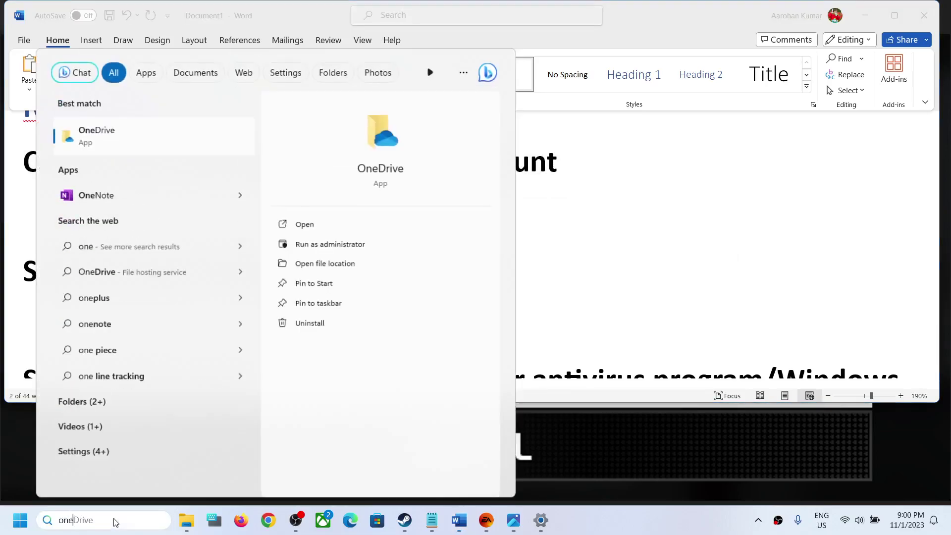
key("Return")
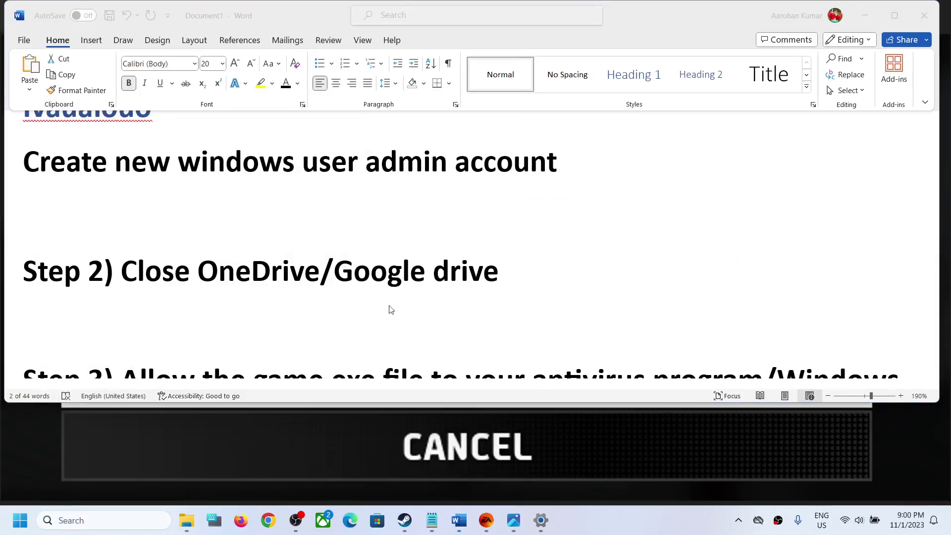
left_click(739, 528)
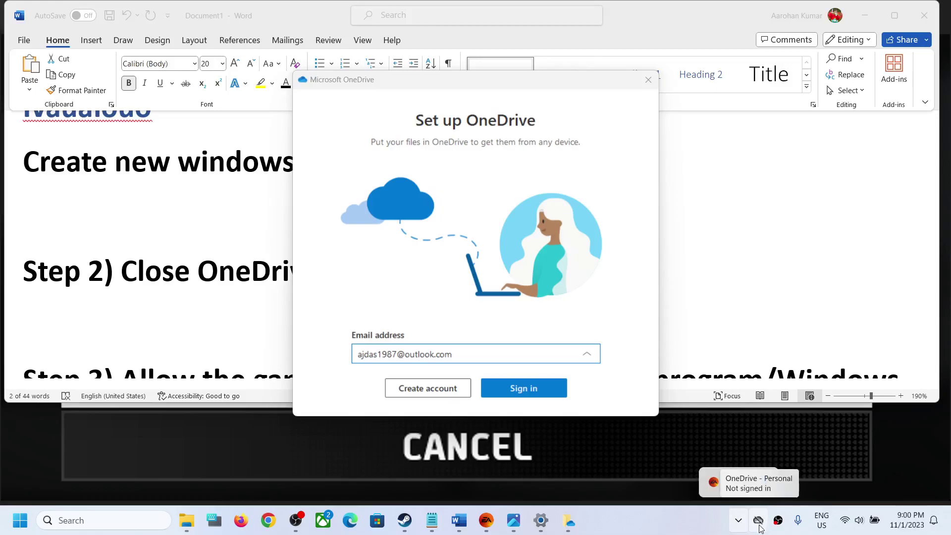
left_click(739, 525)
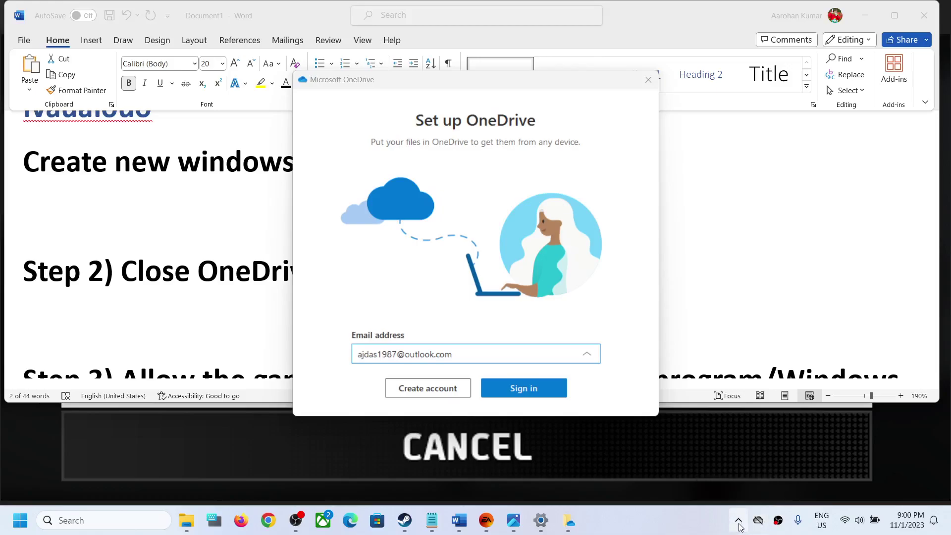
left_click(739, 526)
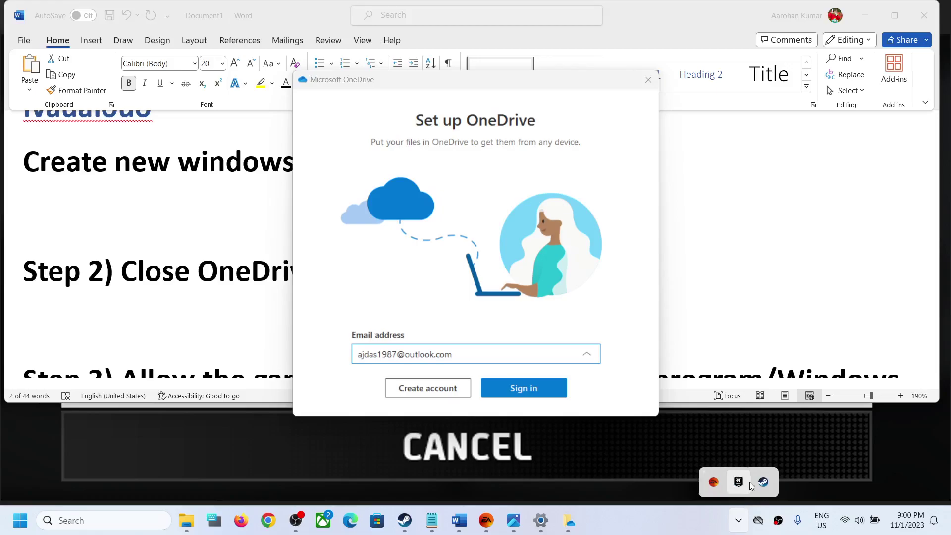
right_click(760, 524)
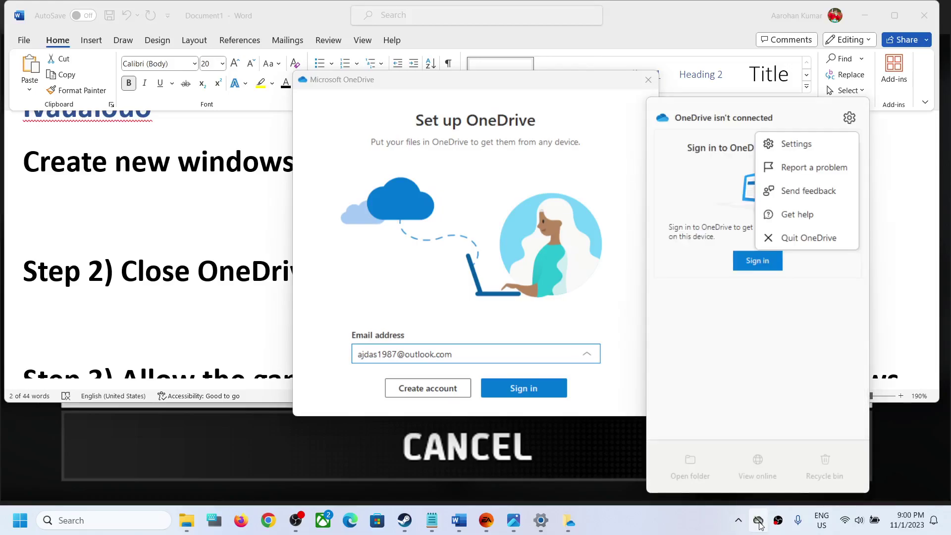
left_click(804, 240)
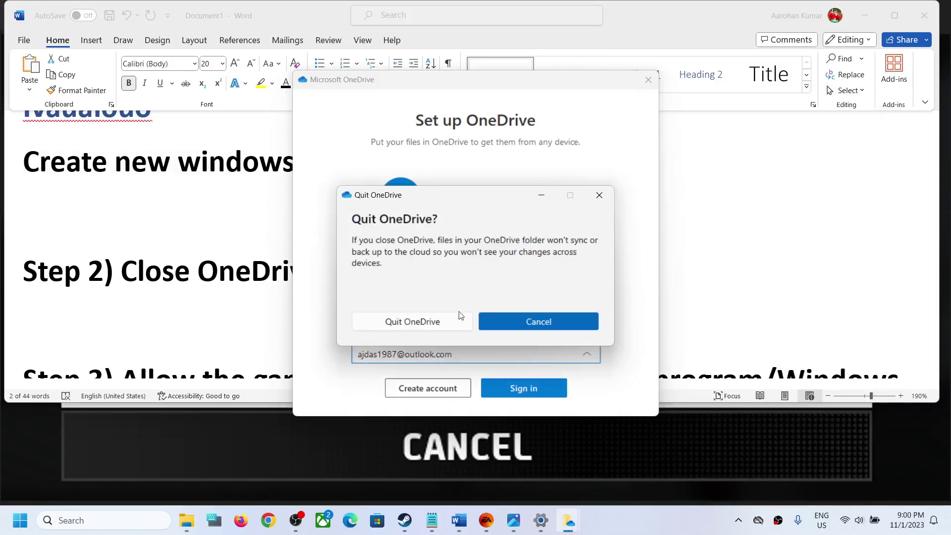
left_click(430, 322)
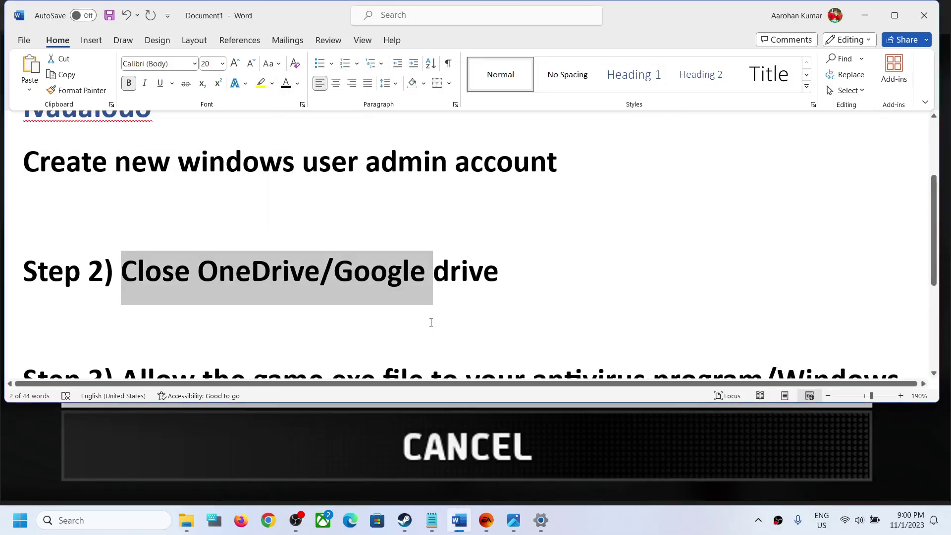
Highlight 'Google drive' in Step 2 and the Step 3 text in Word, then launch Windows Settings.
left_click(501, 276)
left_click_drag(501, 276, 345, 273)
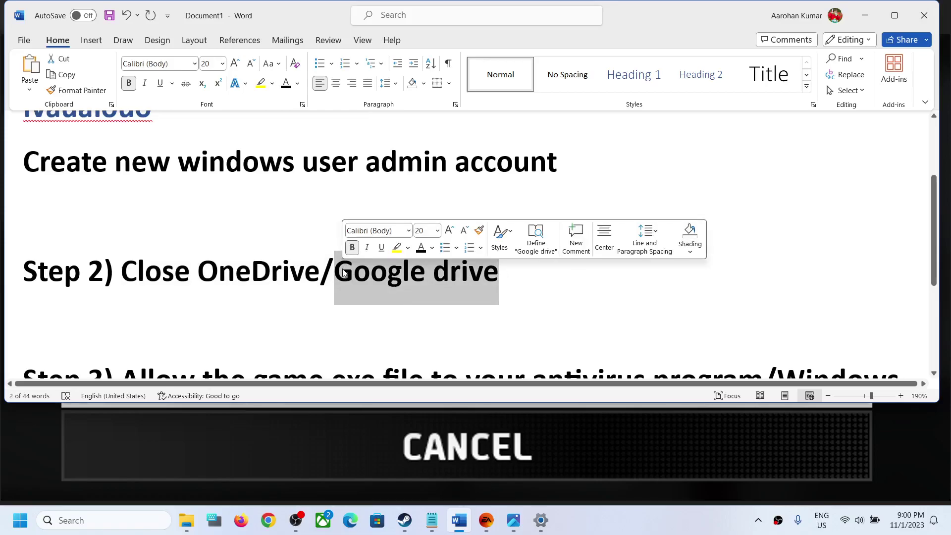
scroll(242, 293, "down", 2)
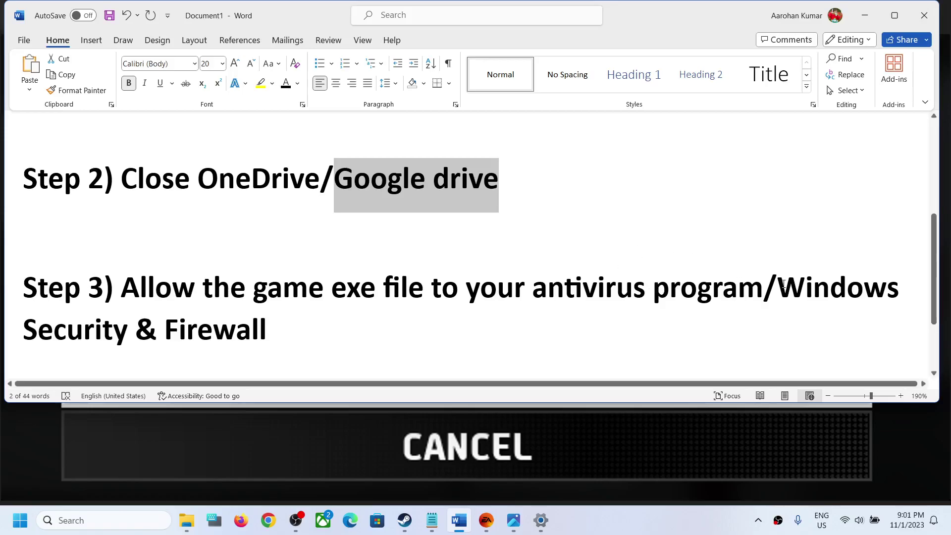
left_click_drag(783, 283, 847, 292)
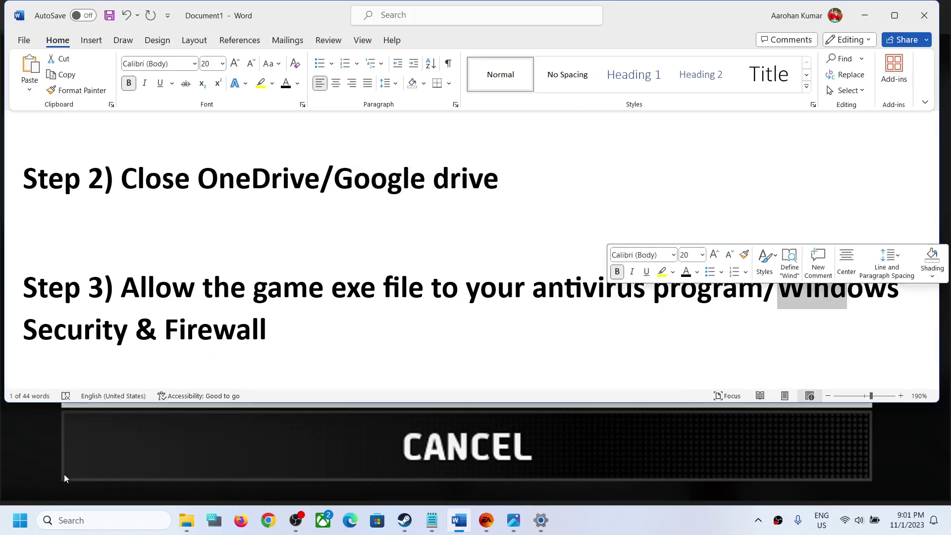
left_click(20, 520)
left_click(249, 221)
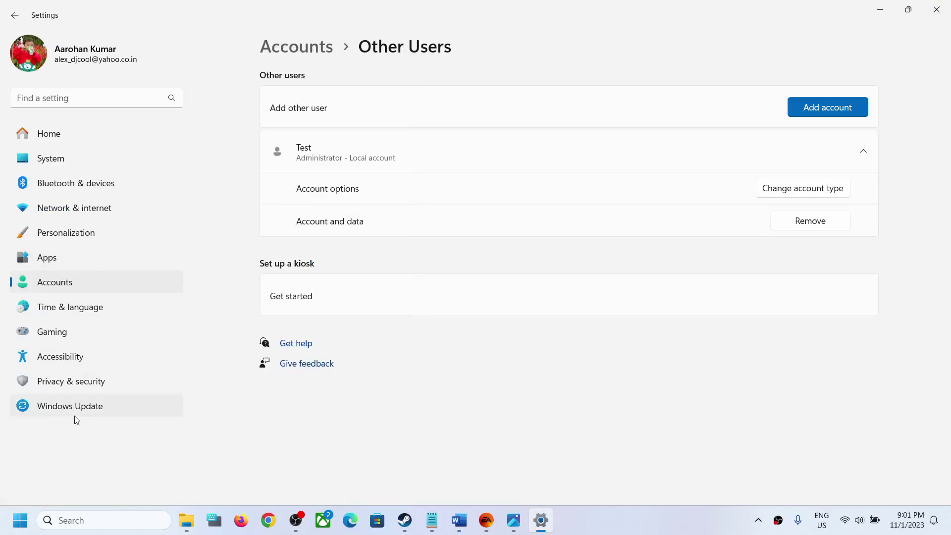
Go from Privacy & security to ransomware protection's allowed apps and start adding one via Browse all apps.
left_click(73, 384)
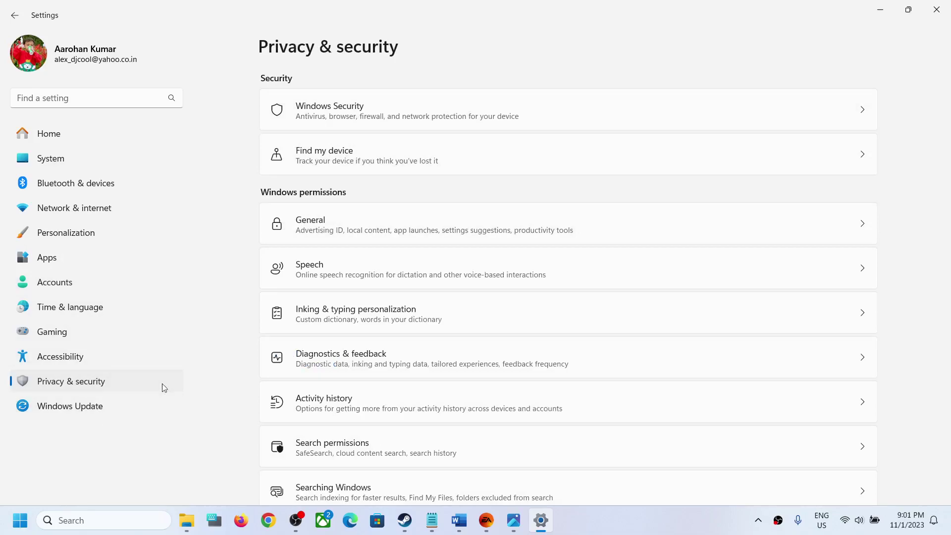
left_click(368, 115)
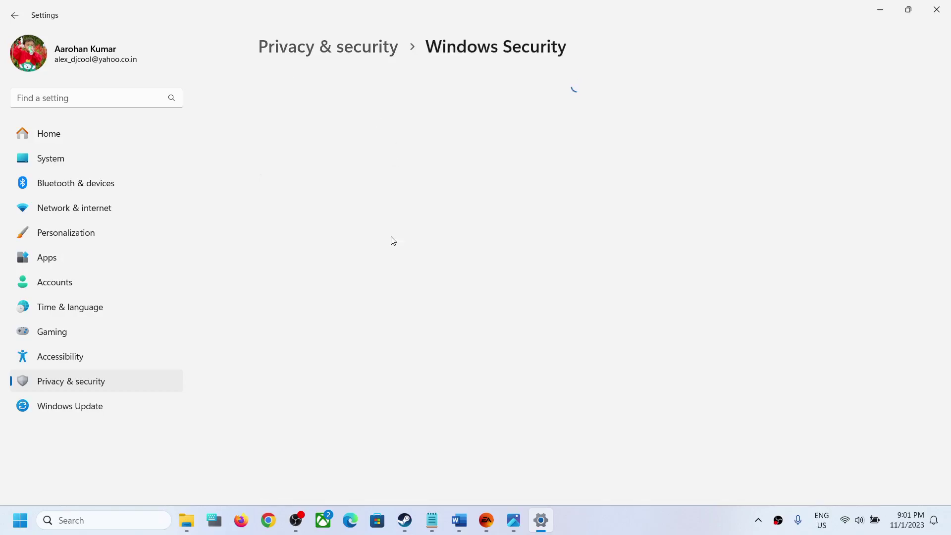
scroll(391, 236, "down", 1)
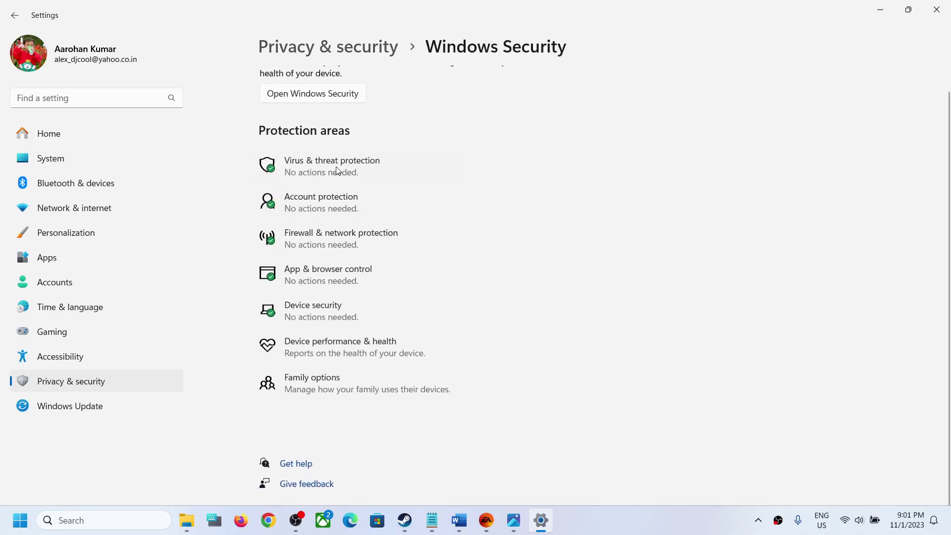
left_click(325, 172)
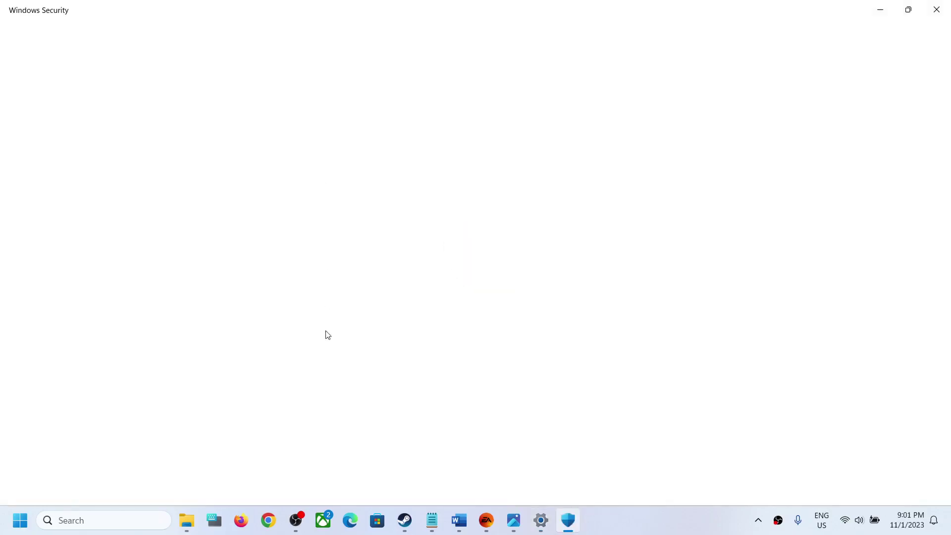
scroll(327, 357, "down", 3)
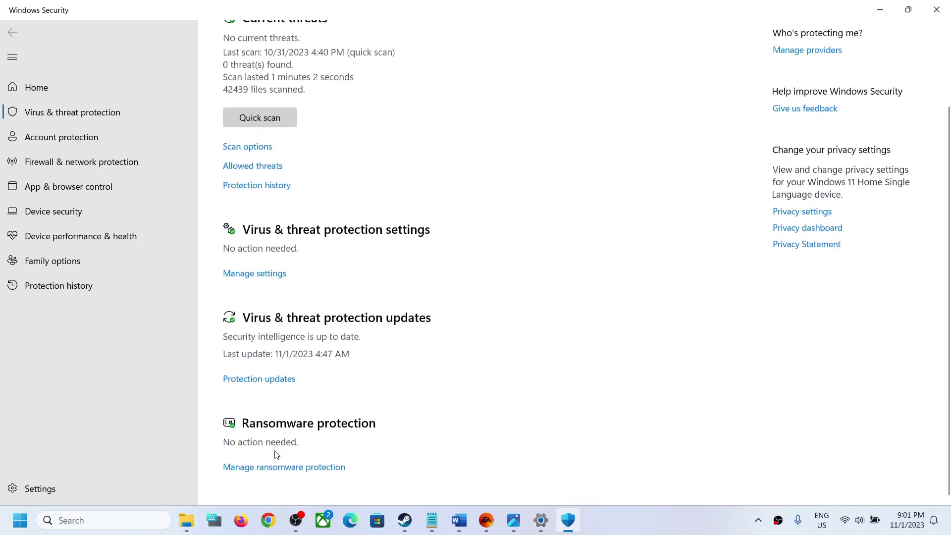
left_click(282, 468)
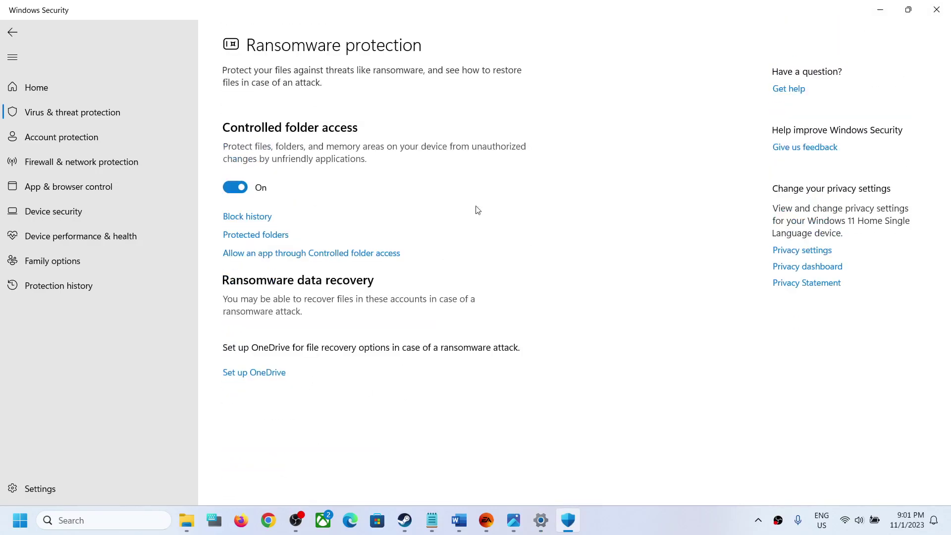
left_click(326, 254)
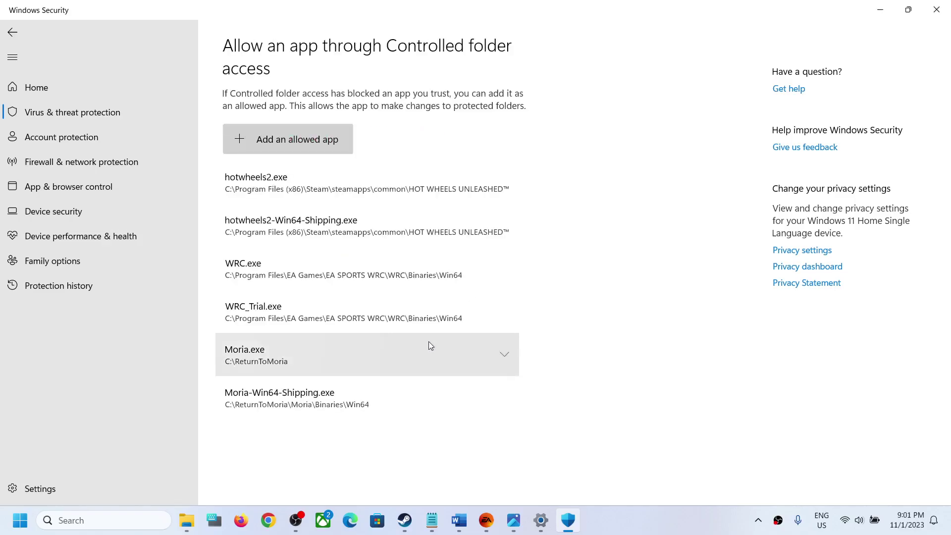
left_click(304, 151)
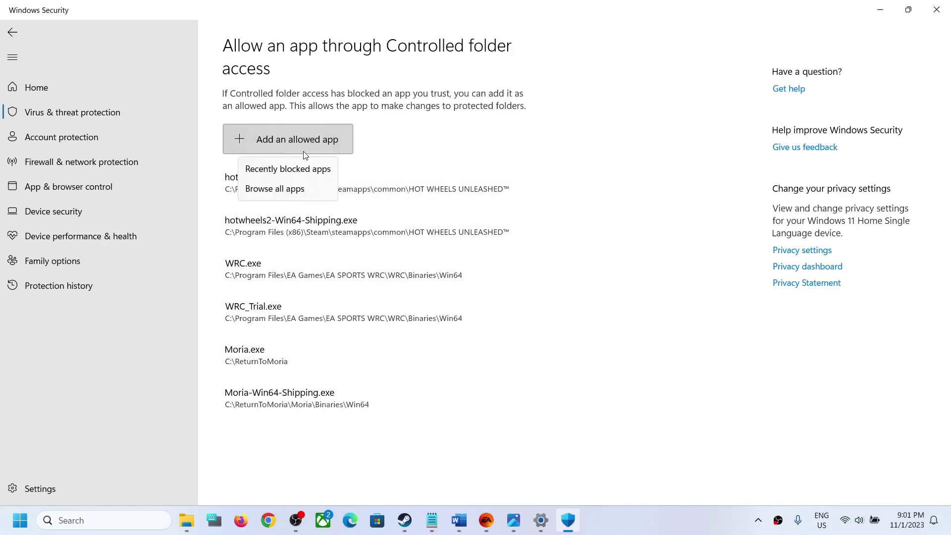
left_click(296, 193)
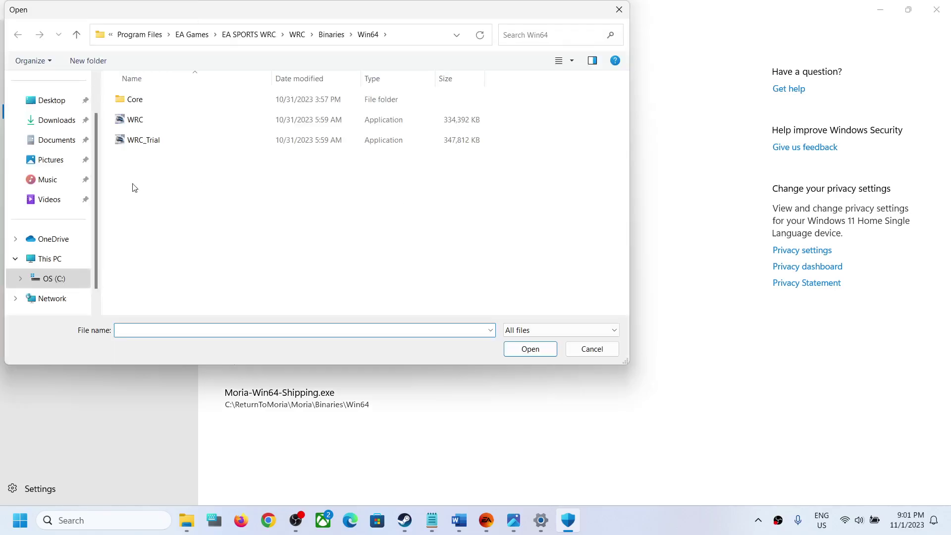
Look for the game in C:\Program Files (x86)\Steam\steamapps\common.
left_click(61, 265)
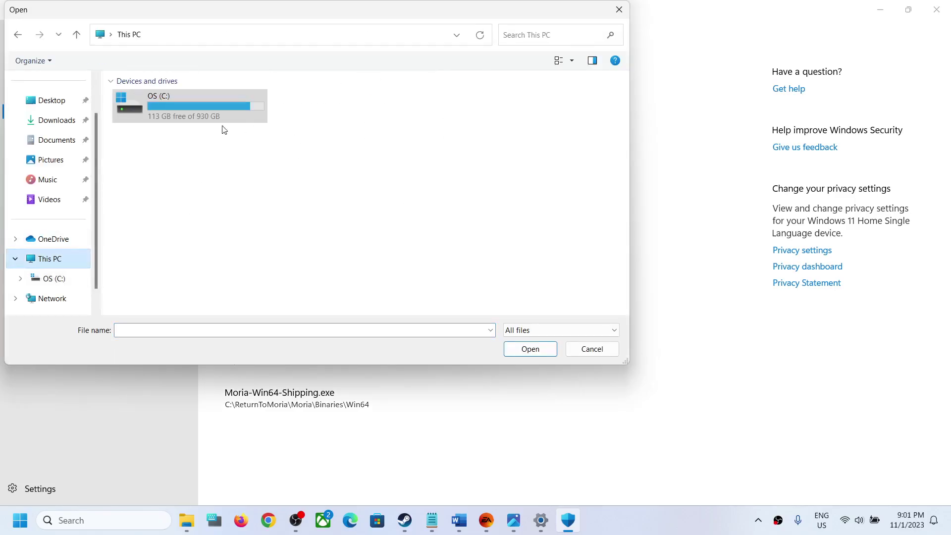
double_click(197, 108)
scroll(186, 241, "down", 3)
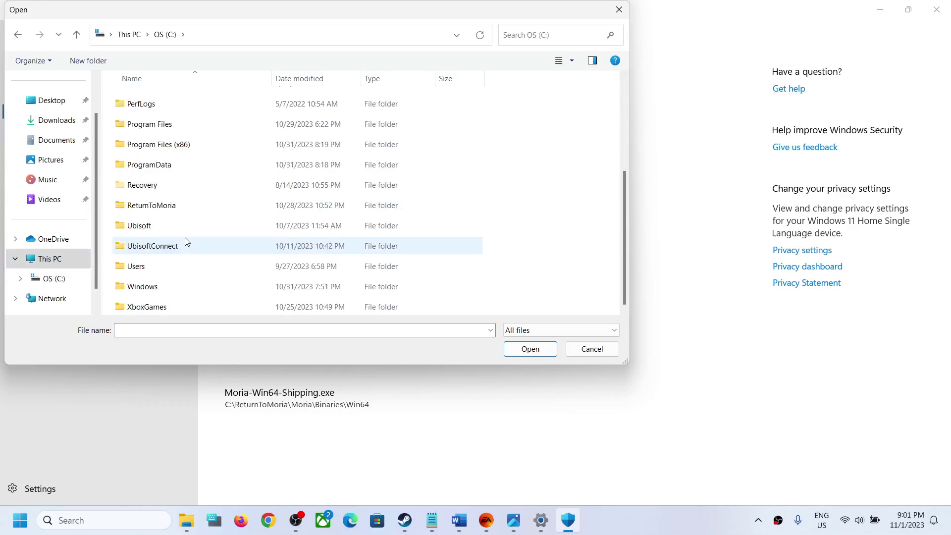
double_click(183, 143)
scroll(176, 233, "down", 5)
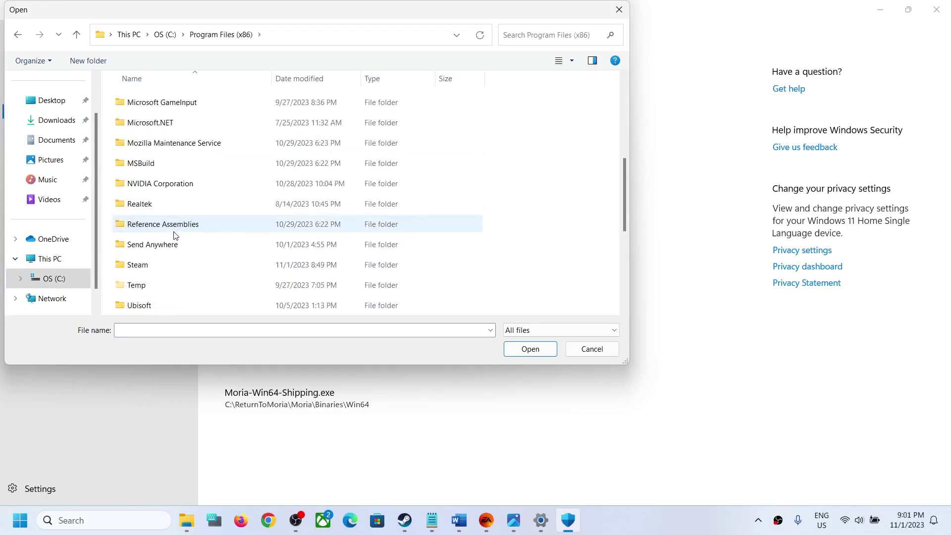
double_click(141, 265)
scroll(168, 252, "down", 3)
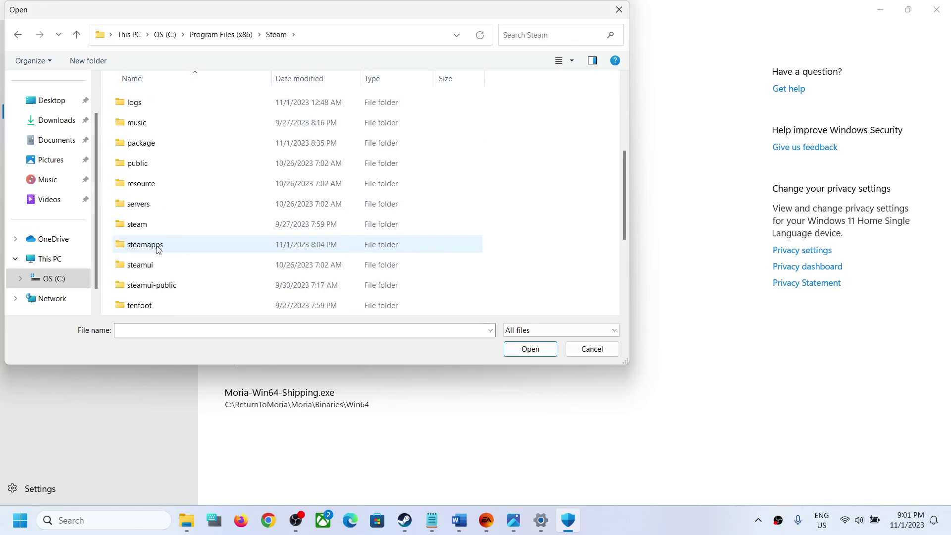
double_click(157, 249)
double_click(142, 100)
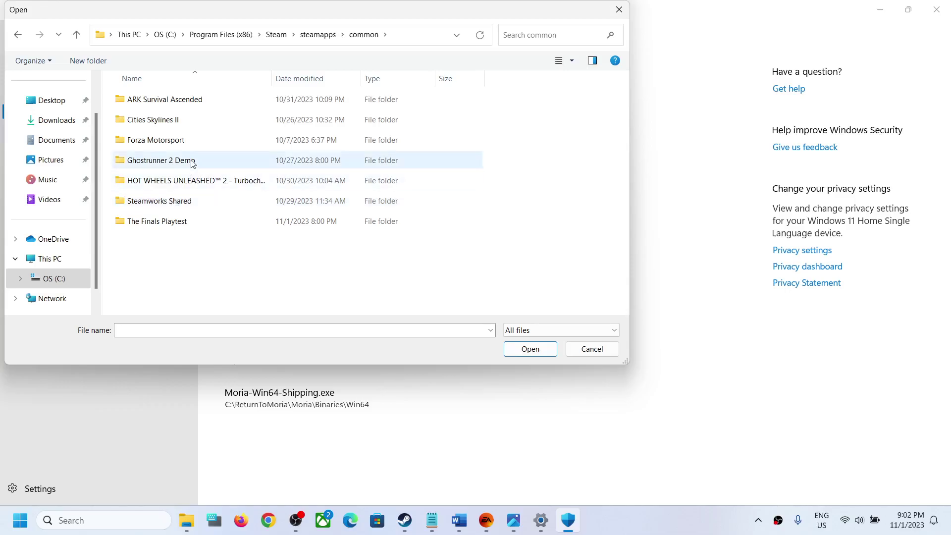
Allow WRC.exe from C:\Program Files\EA Games\EA SPORTS WRC\WRC\Binaries\Win64 through Controlled folder access.
left_click(63, 266)
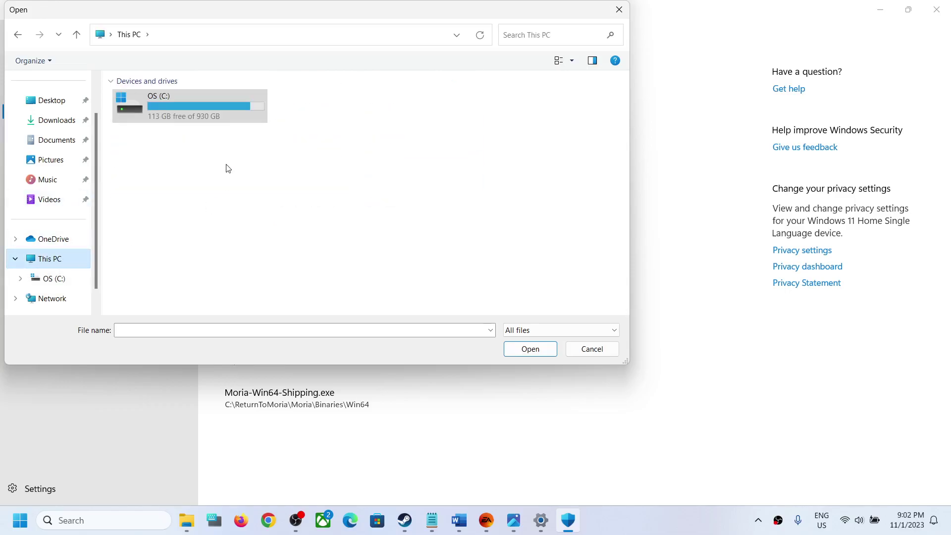
double_click(201, 111)
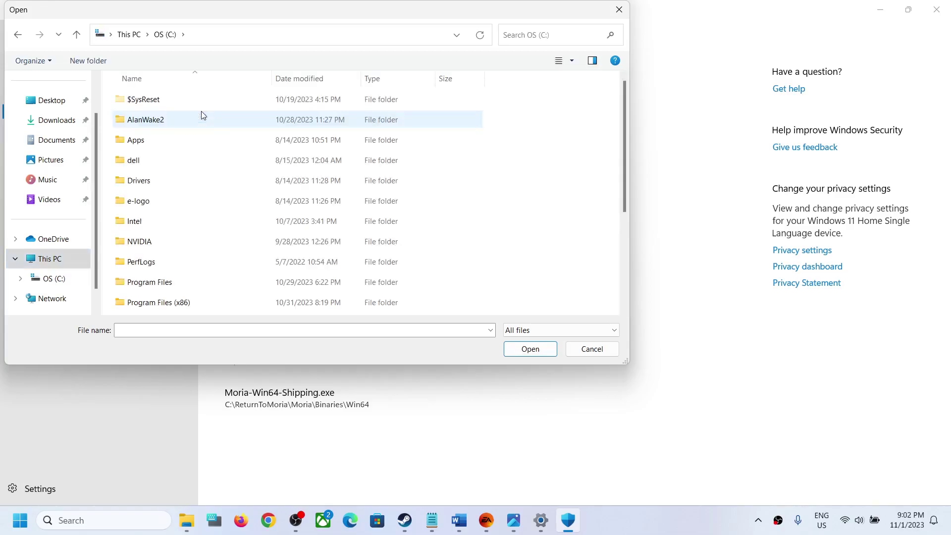
double_click(165, 283)
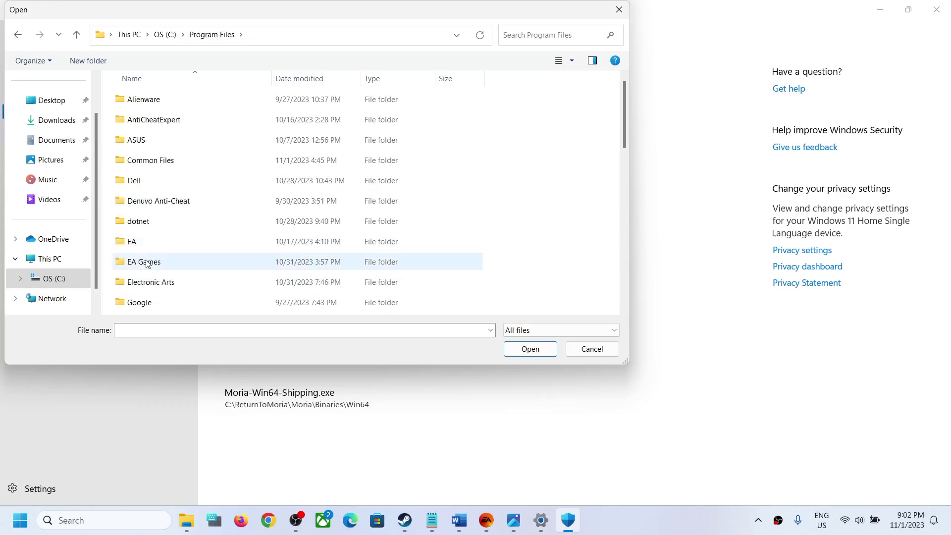
double_click(147, 263)
double_click(185, 104)
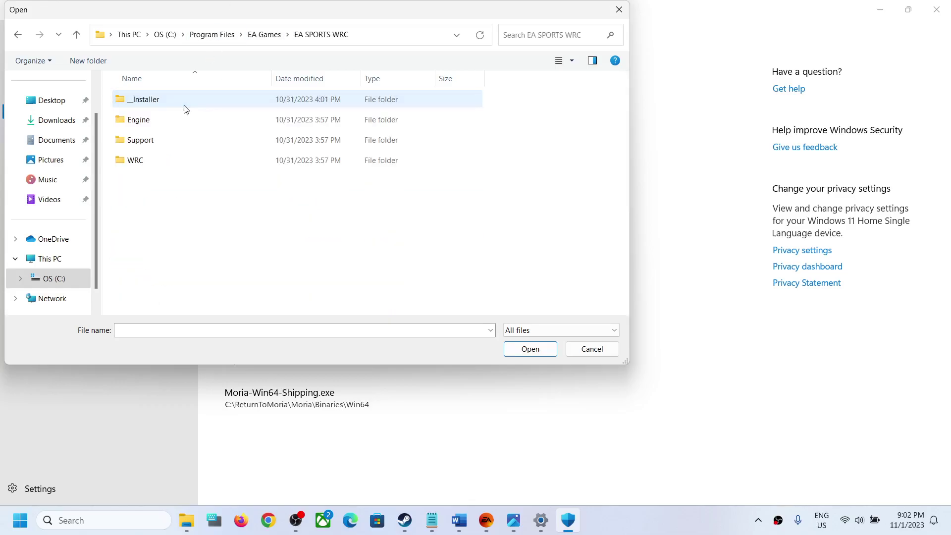
double_click(144, 164)
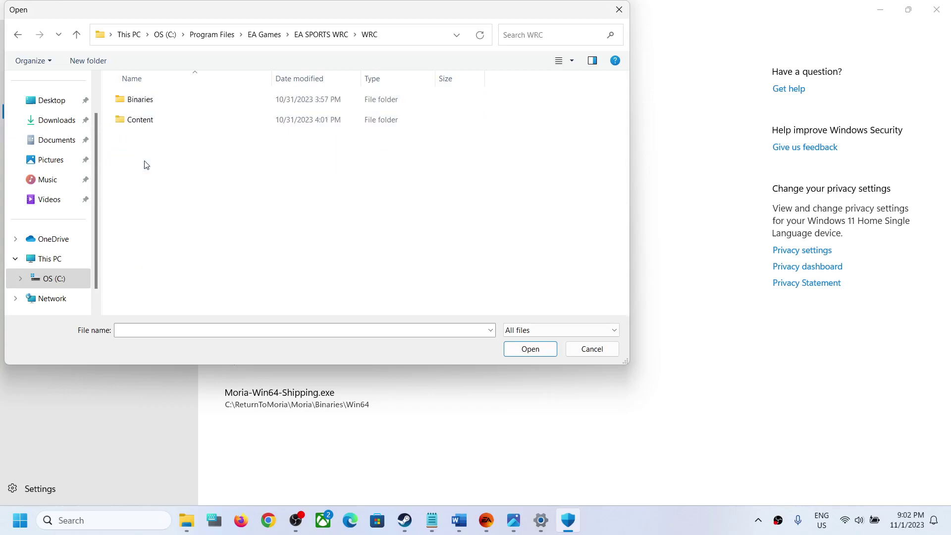
double_click(164, 104)
double_click(164, 104)
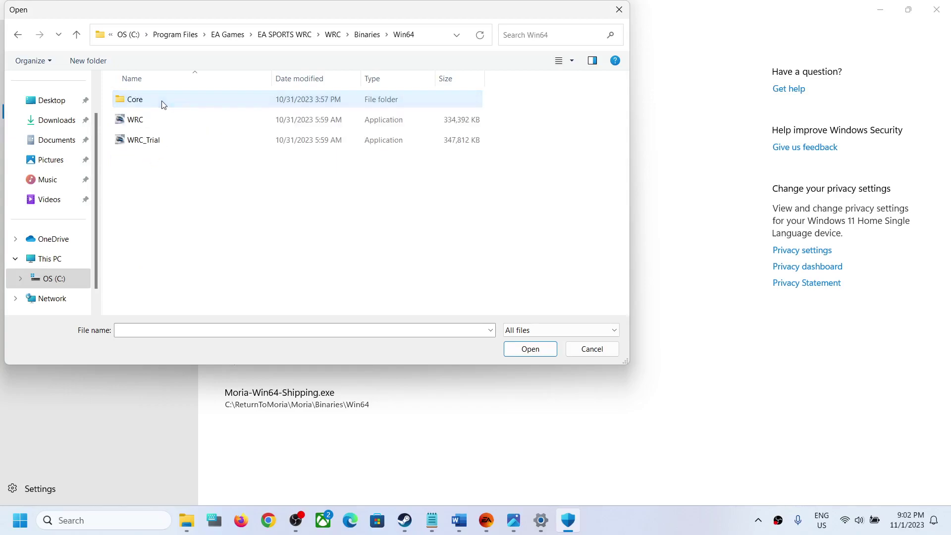
left_click(150, 127)
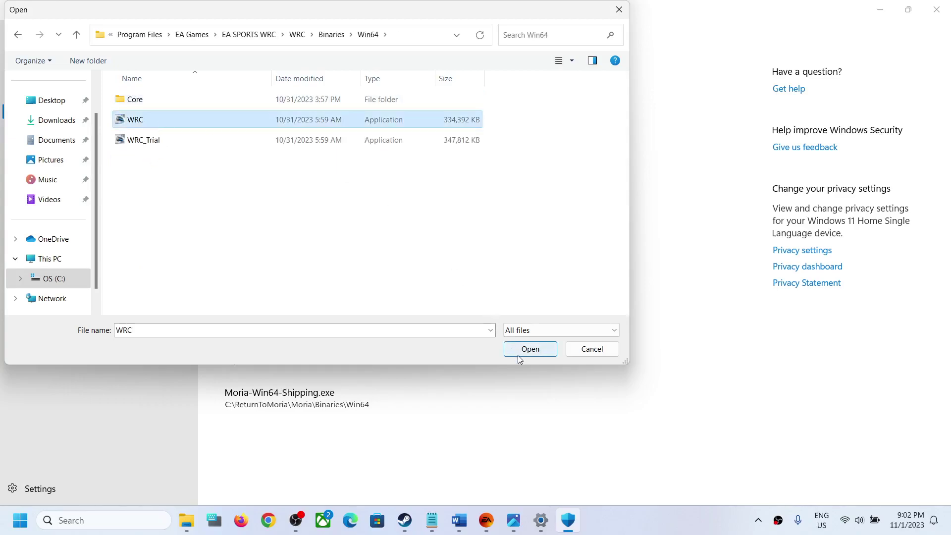
left_click(518, 355)
Add WRC_Trial.exe from the same Win64 folder to the allowed apps.
left_click(288, 147)
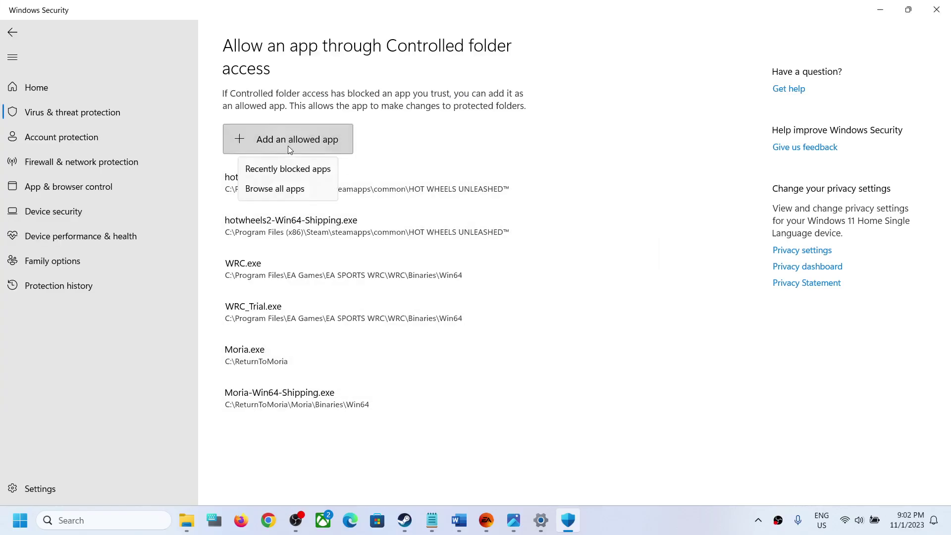
left_click(289, 191)
left_click(151, 140)
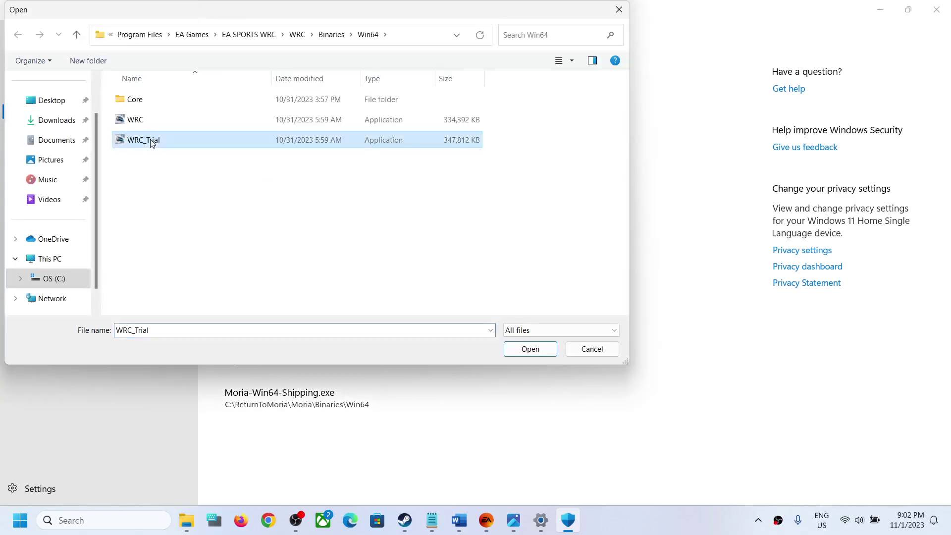
left_click(525, 355)
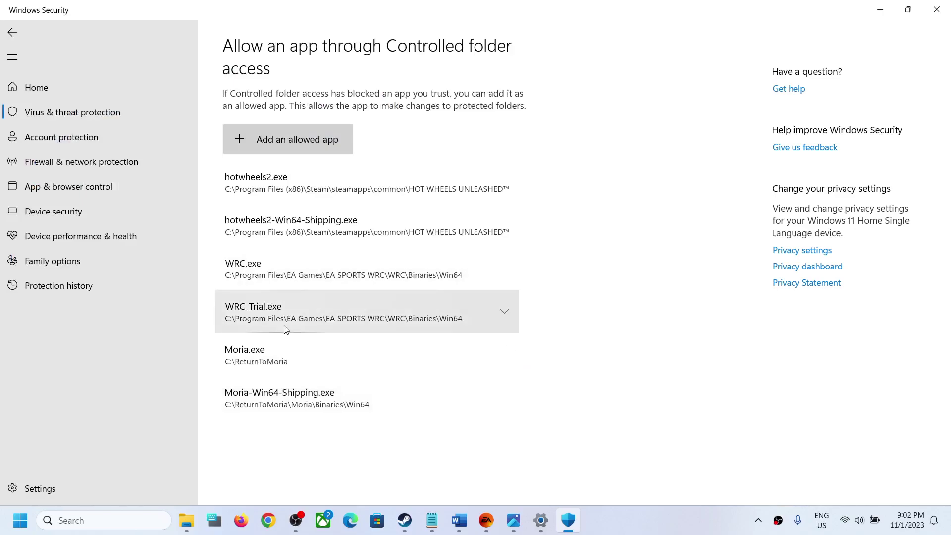
Search 'control' and go to System and Security's Windows Defender Firewall allowed apps list.
left_click(122, 520)
type("control")
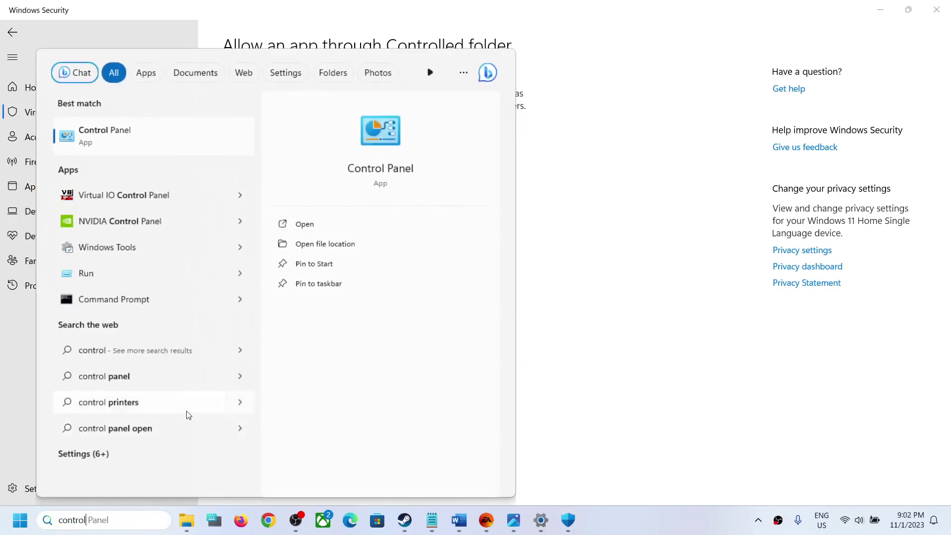
left_click(124, 146)
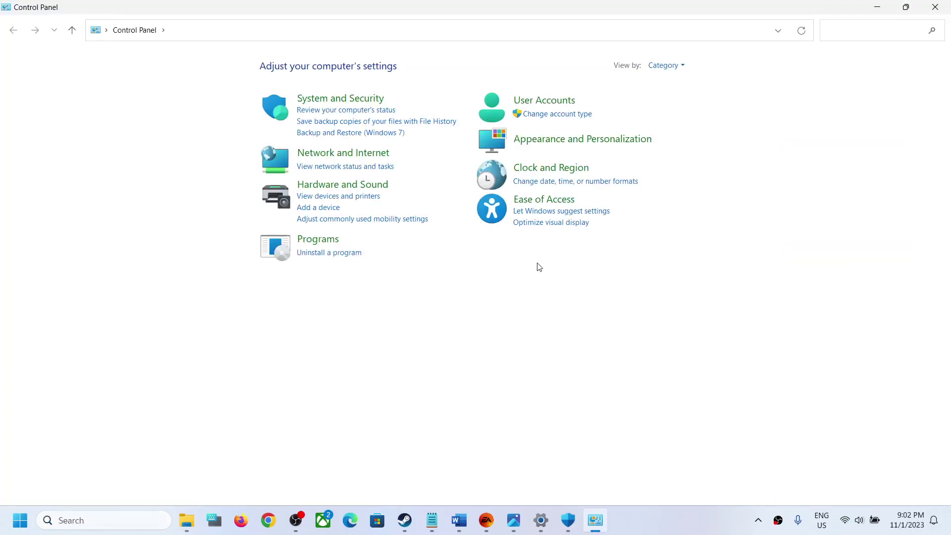
left_click(356, 98)
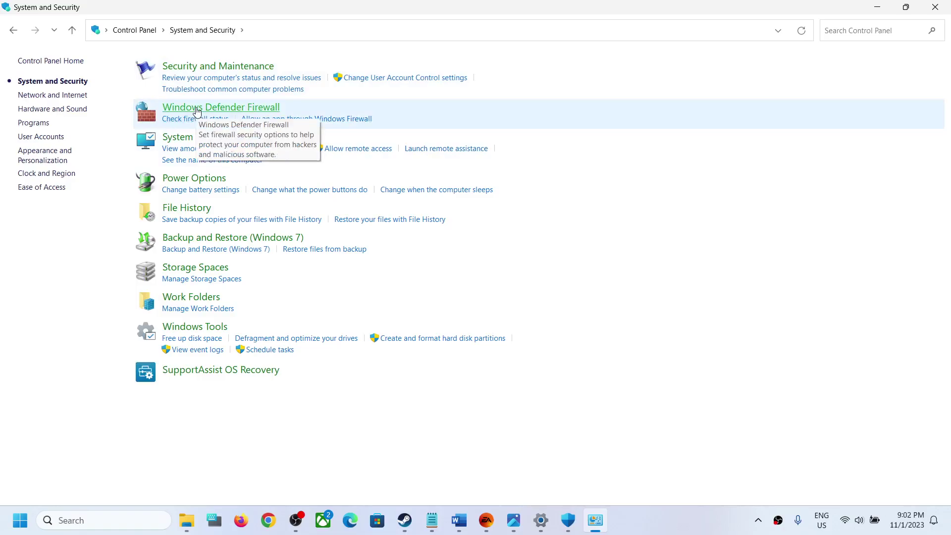
left_click(198, 109)
left_click(55, 93)
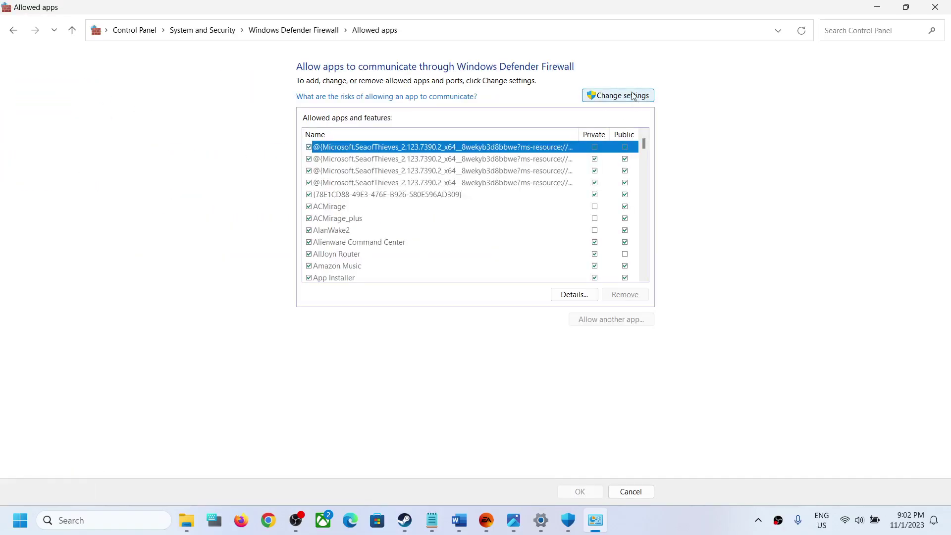
Try adding WRC.exe as a firewall exception and dismiss the already-in-exceptions error.
left_click(633, 95)
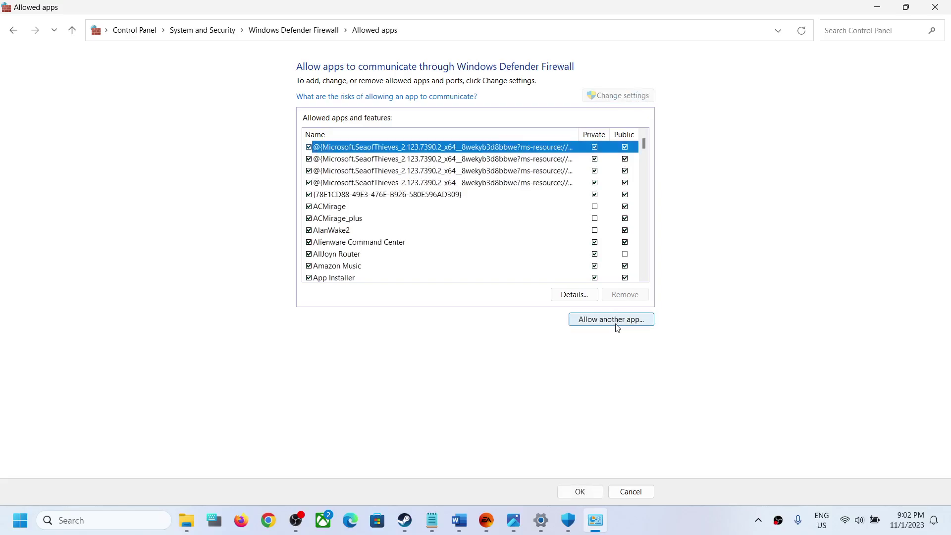
left_click(617, 321)
left_click(573, 318)
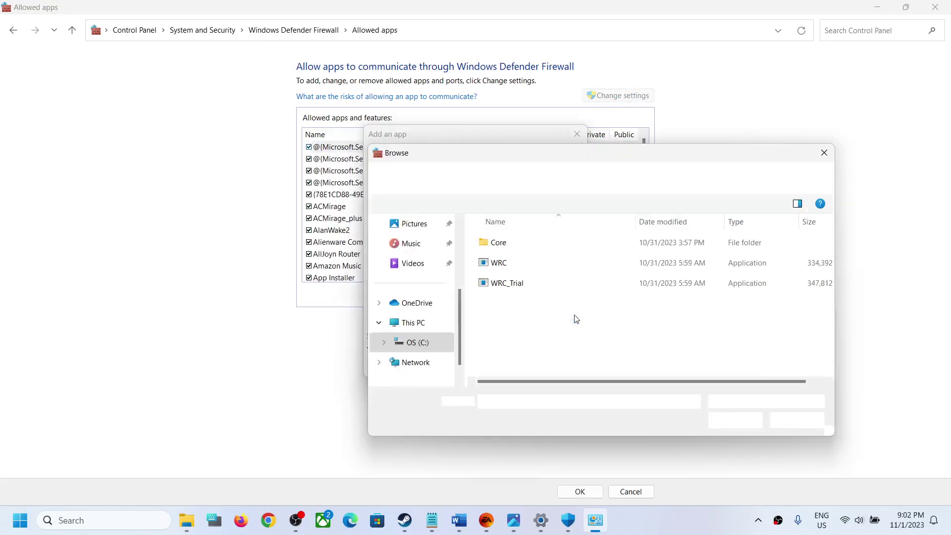
left_click(517, 263)
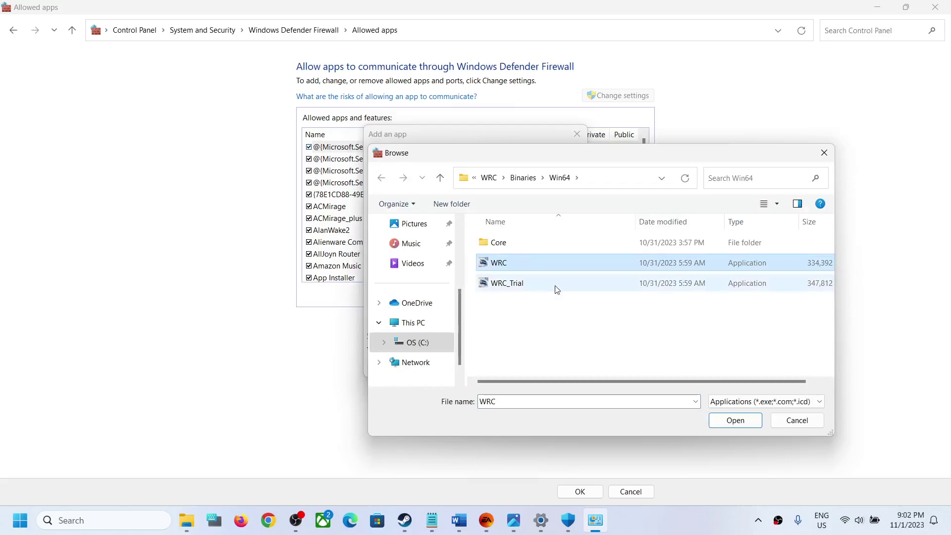
left_click(744, 427)
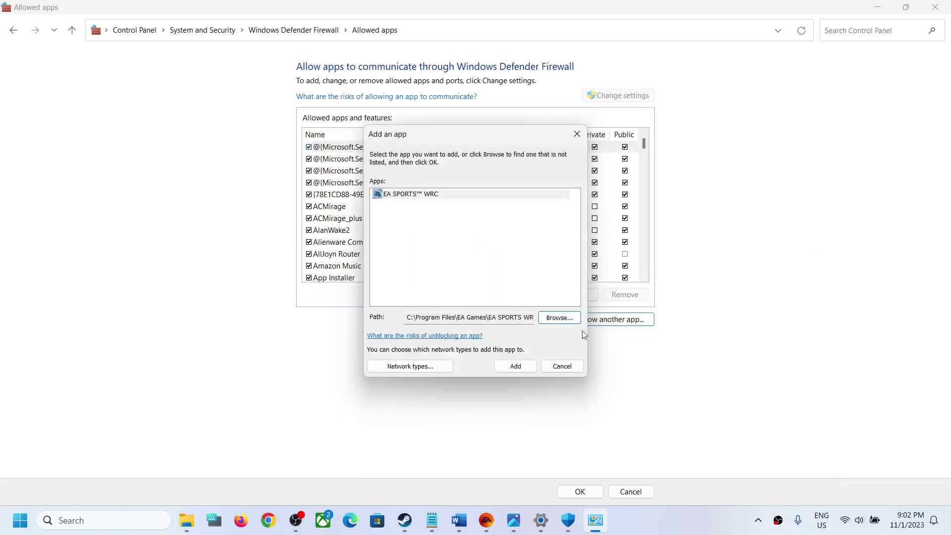
left_click(507, 369)
left_click(555, 304)
Try adding WRC_Trial.exe too, dismiss the duplicate error, and cancel the add-app window.
left_click(559, 317)
left_click(498, 284)
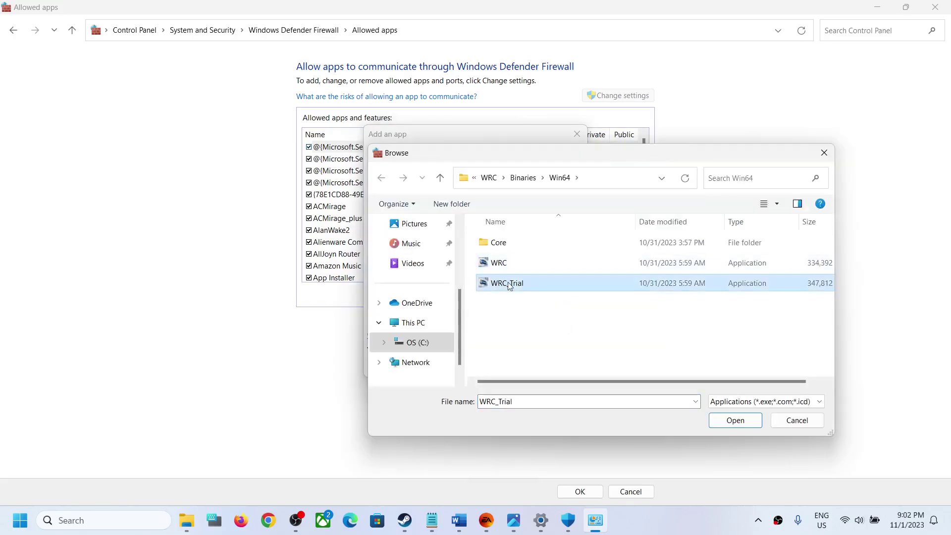
left_click(735, 420)
left_click(510, 369)
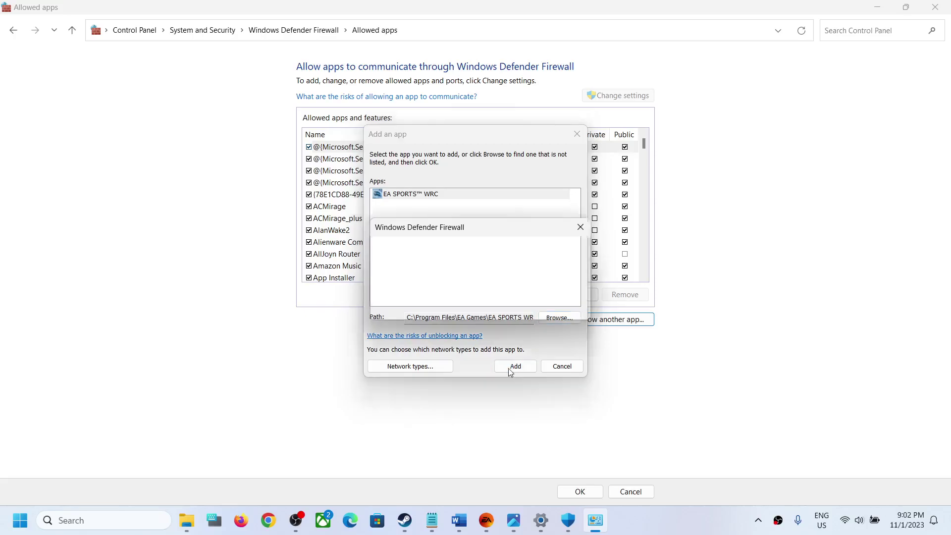
left_click(551, 305)
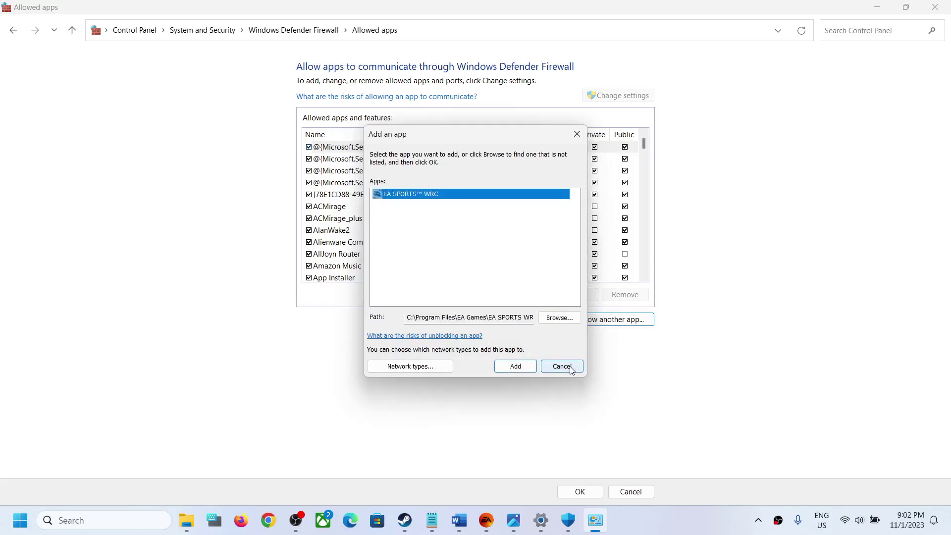
left_click(561, 366)
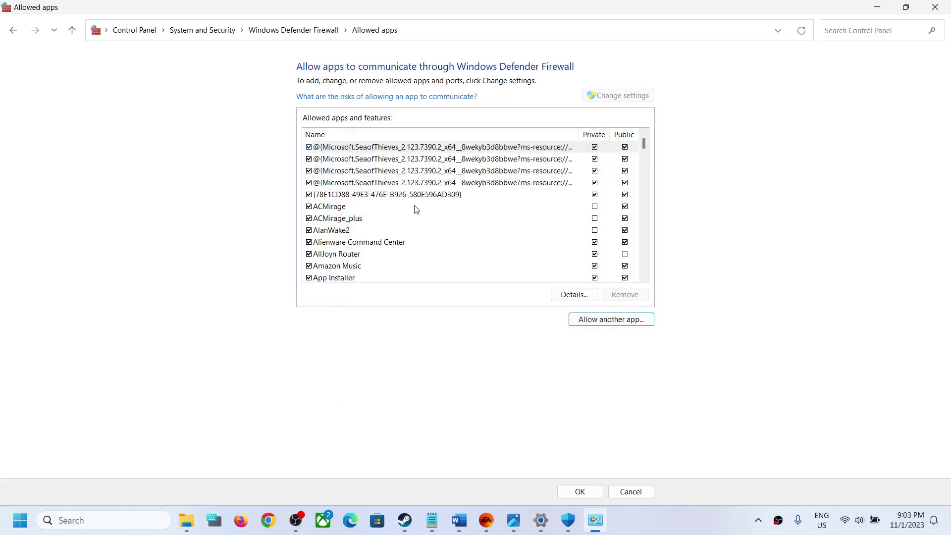
Check EA SPORTS WRC in the allowed apps list, apply with OK, and close Control Panel.
left_click_drag(644, 144, 646, 157)
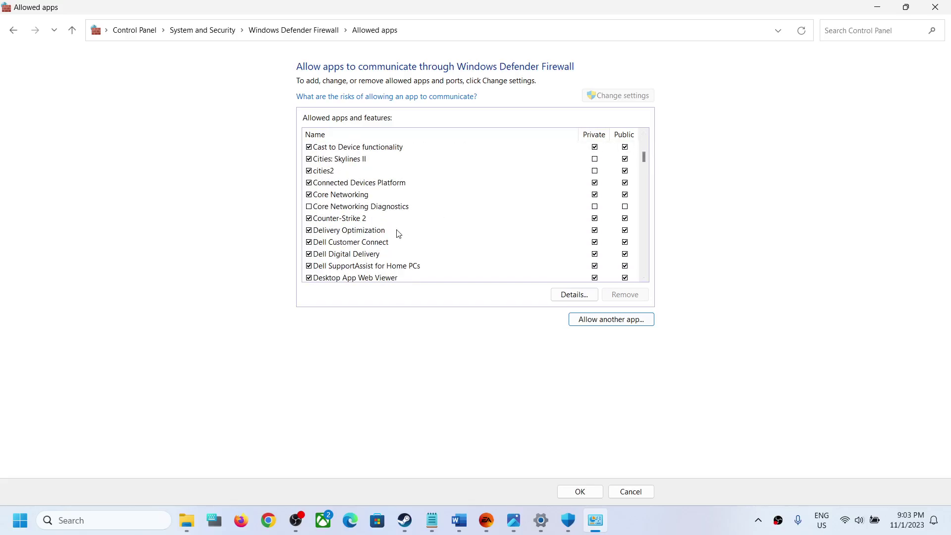
left_click(644, 277)
left_click(644, 278)
left_click(645, 278)
left_click(645, 277)
left_click(645, 277)
left_click(645, 278)
left_click(645, 277)
left_click(645, 277)
left_click(645, 278)
left_click(645, 277)
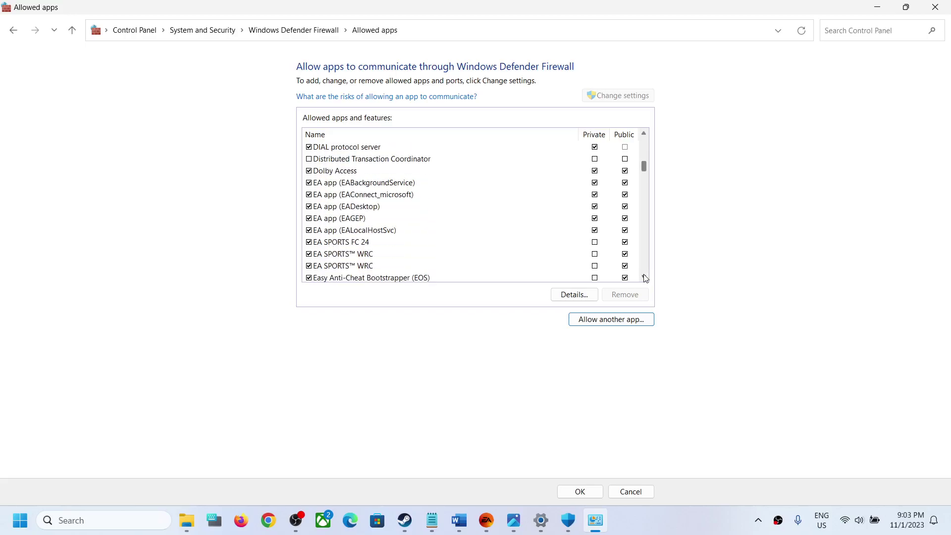
left_click(575, 491)
left_click(936, 12)
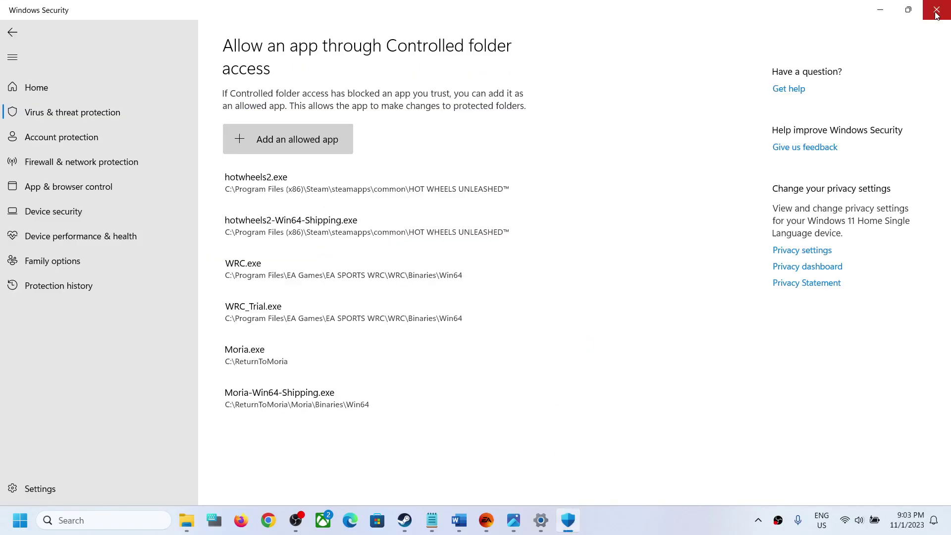
Close Windows Security and Settings, then select Step 4, Verify/Repair the game files, in Word.
left_click(937, 13)
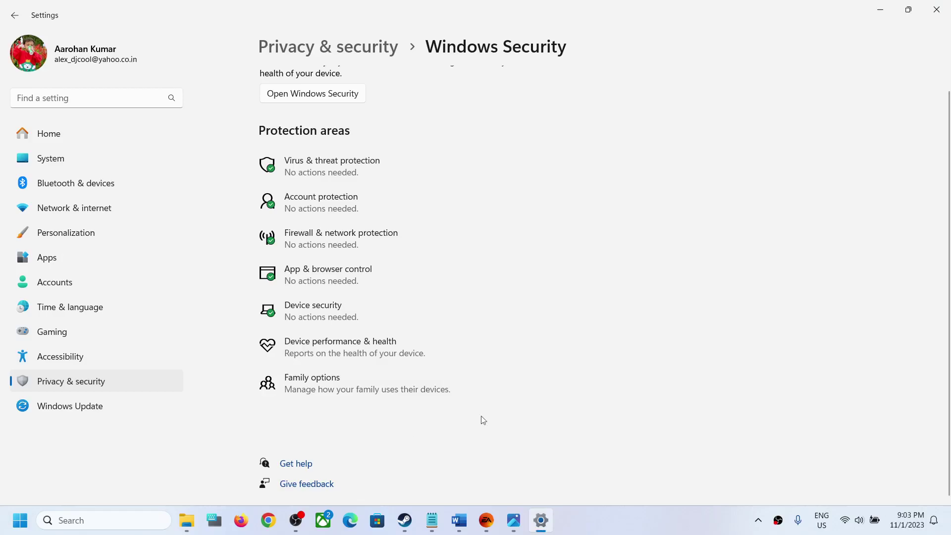
left_click(936, 9)
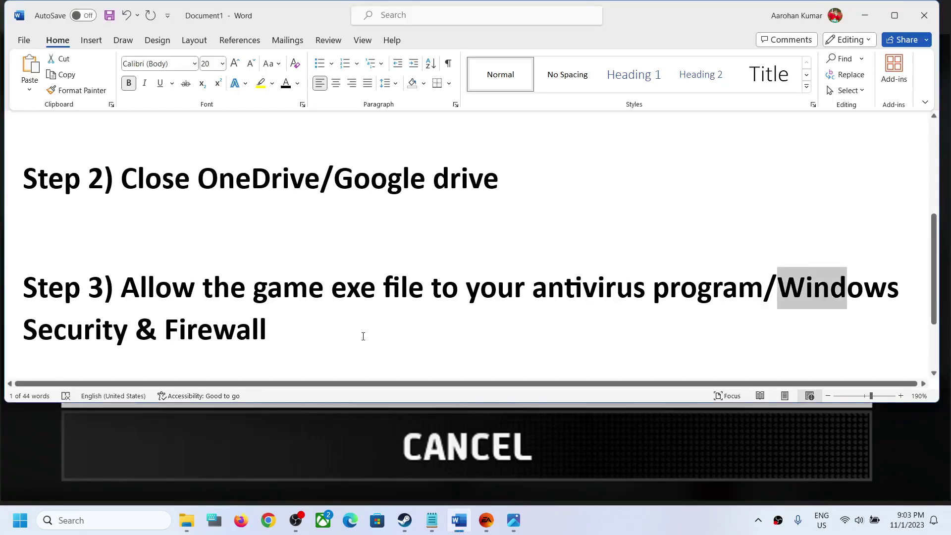
scroll(363, 336, "down", 1)
scroll(318, 303, "down", 1)
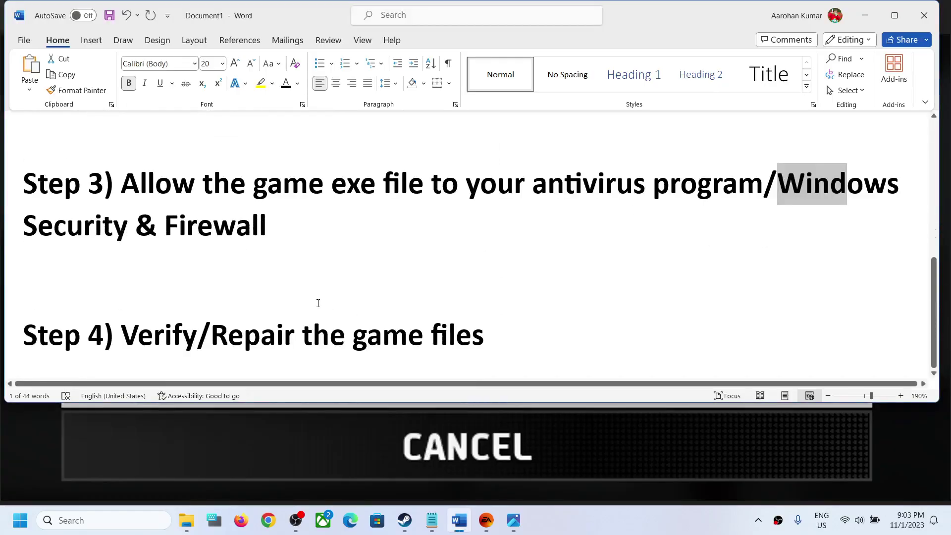
left_click_drag(168, 335, 485, 336)
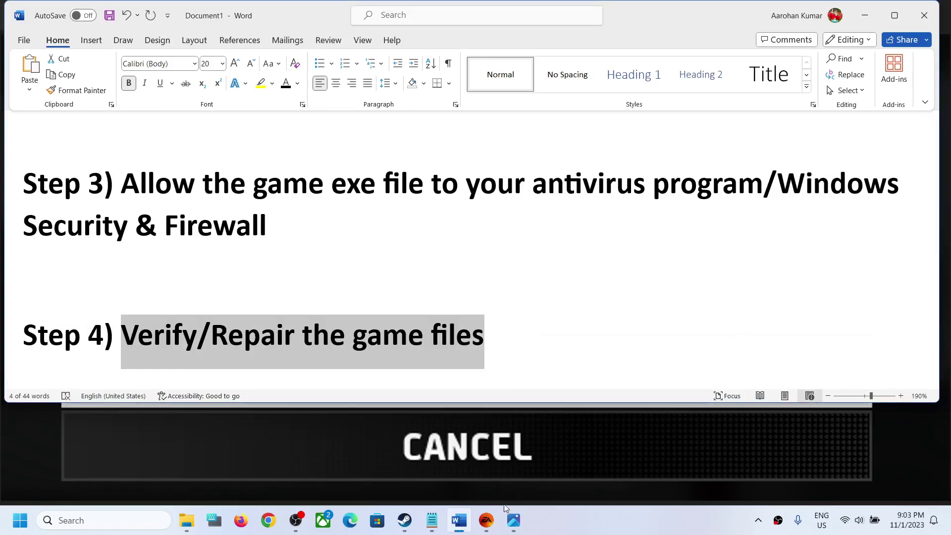
View WRC's management options with Repair in the EA app, then switch to Steam.
left_click(486, 520)
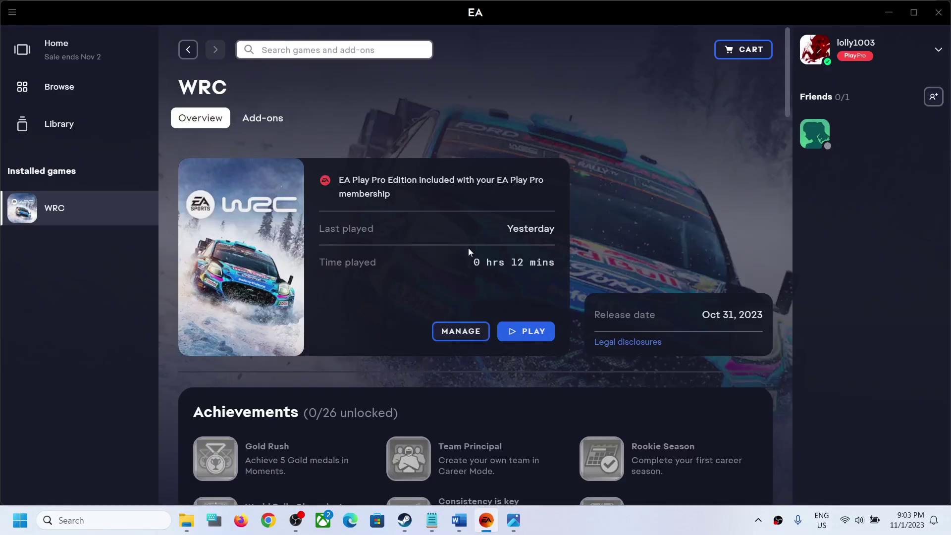
left_click(472, 340)
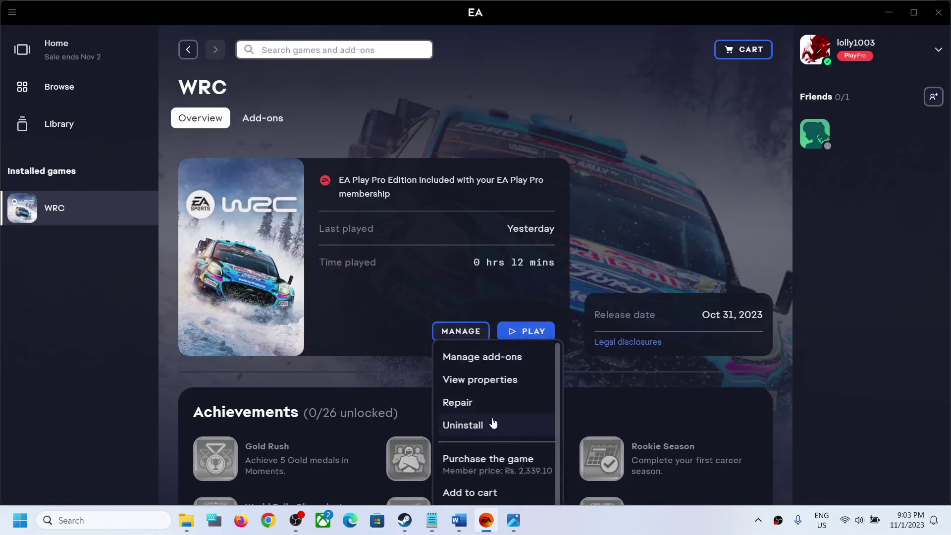
left_click(672, 182)
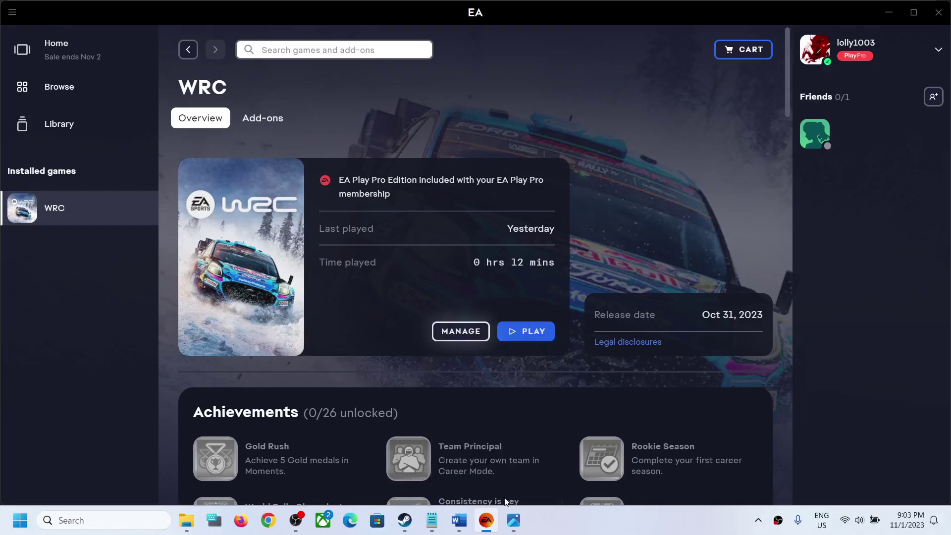
left_click(405, 520)
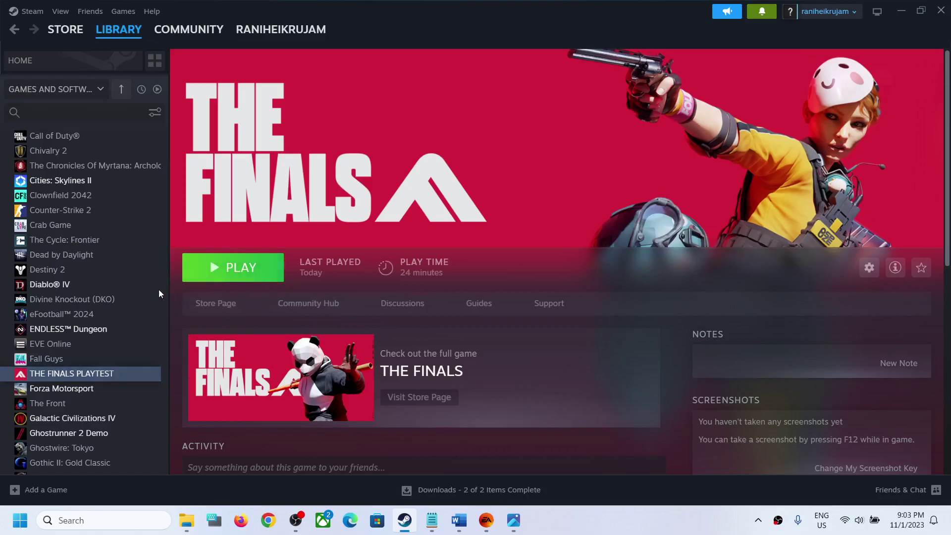
View THE FINALS PLAYTEST's Properties > Installed Files verify option, then return to the EA app.
right_click(100, 376)
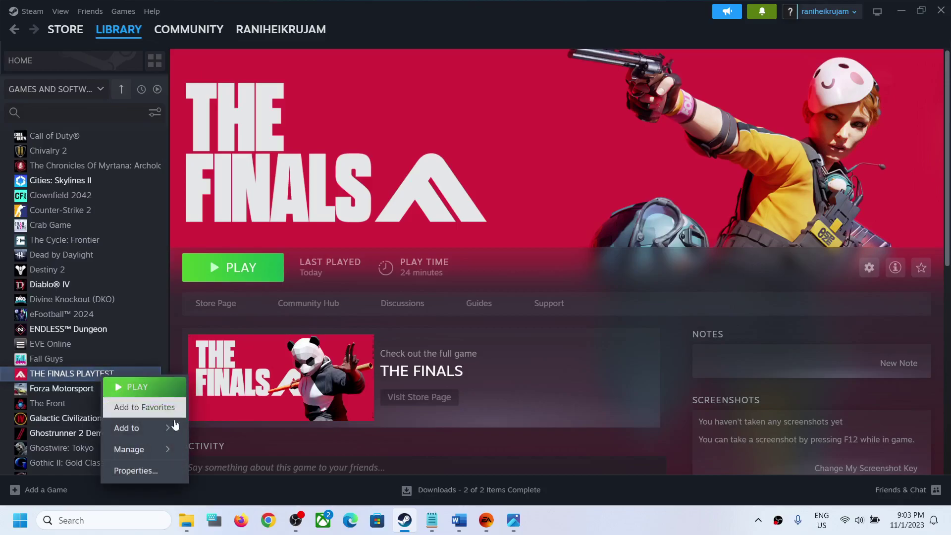
left_click(143, 471)
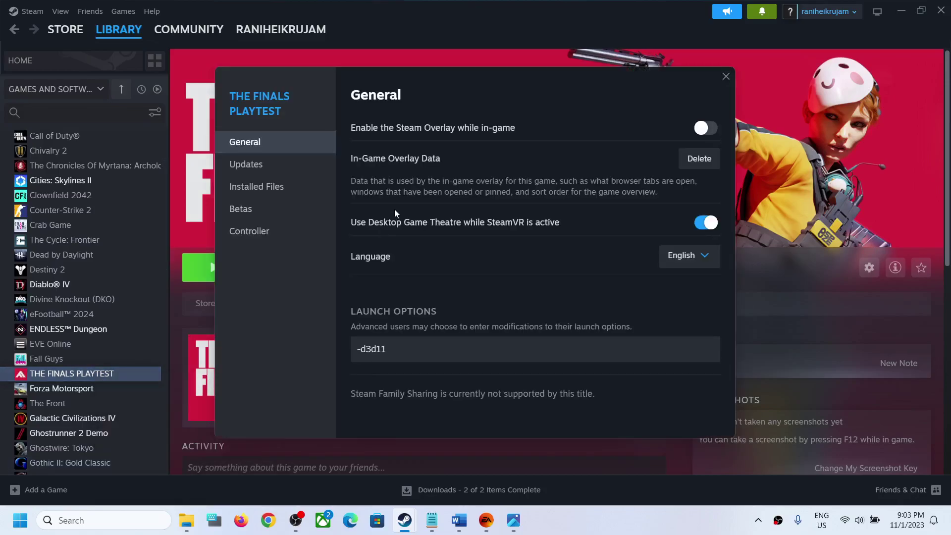
left_click(278, 198)
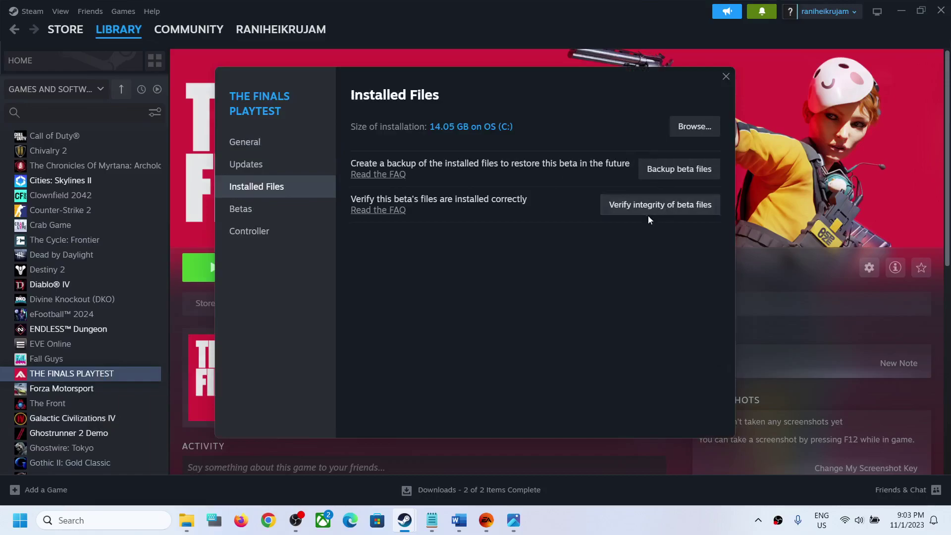
left_click(726, 77)
left_click(484, 523)
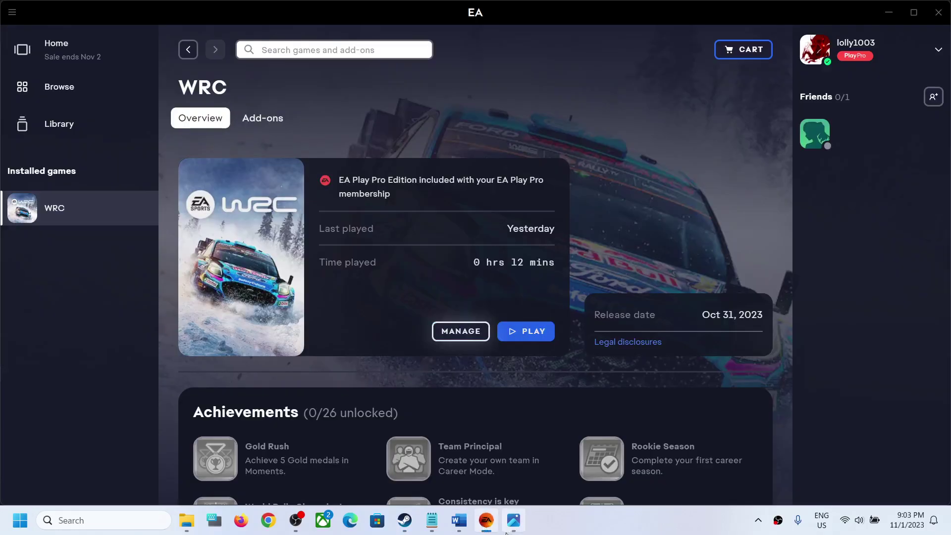